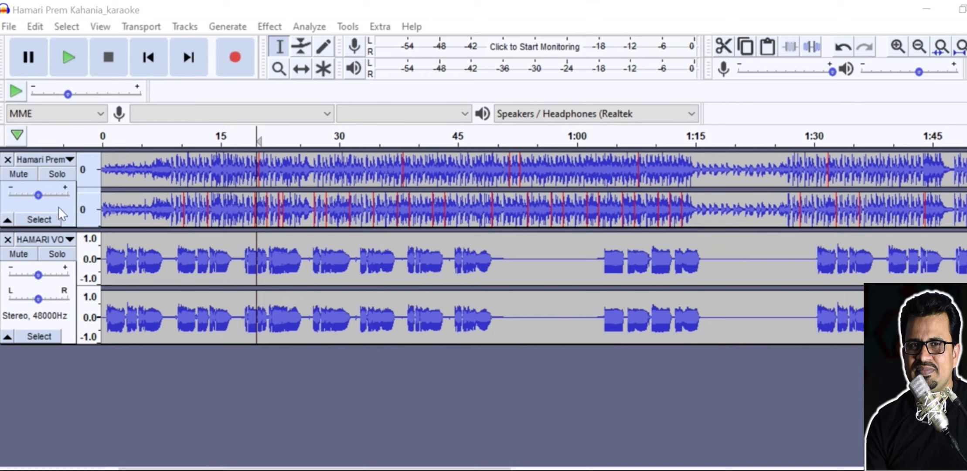
- Mute the karaoke track and listen to the soloed vocal from its first phrase
click(15, 174)
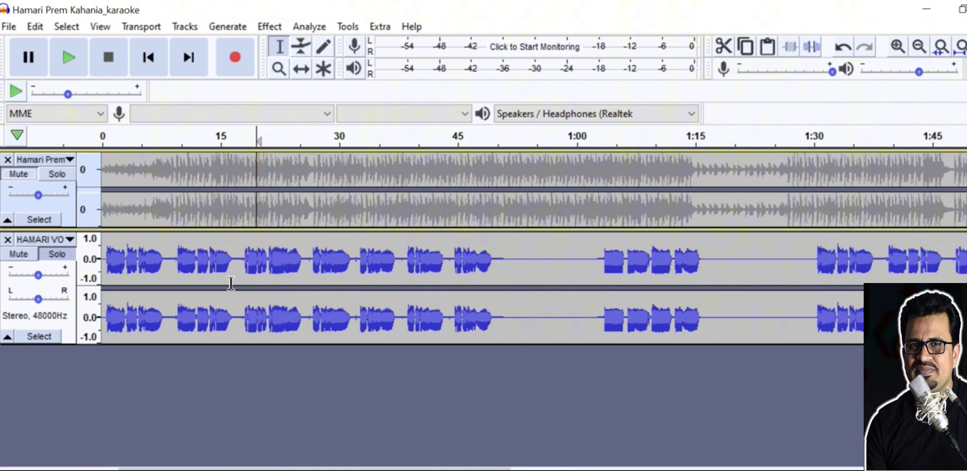
click(109, 274)
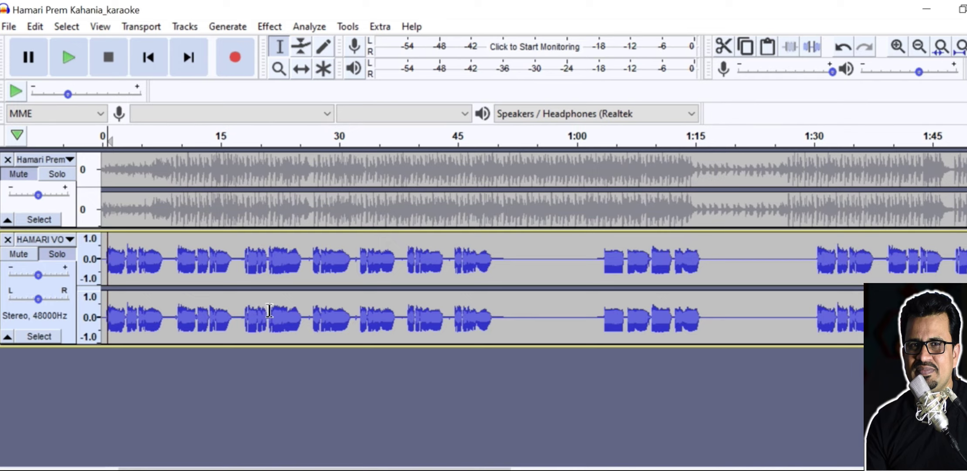
click(75, 60)
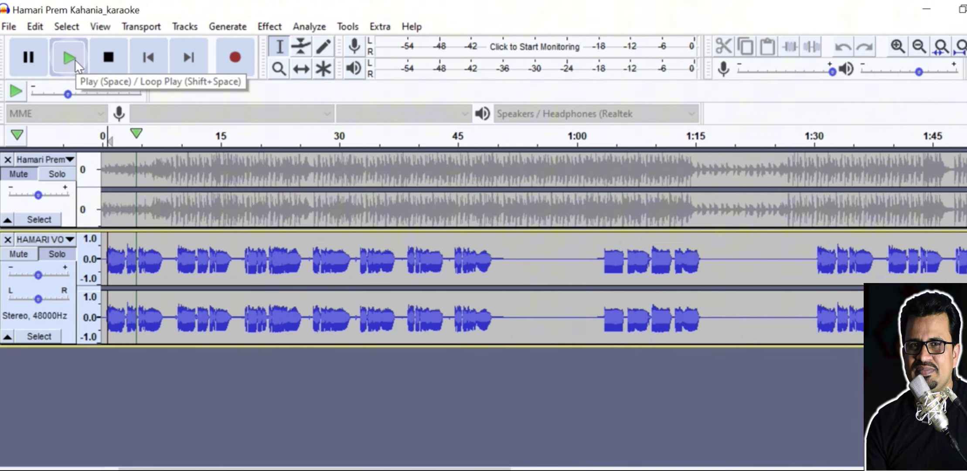
click(102, 59)
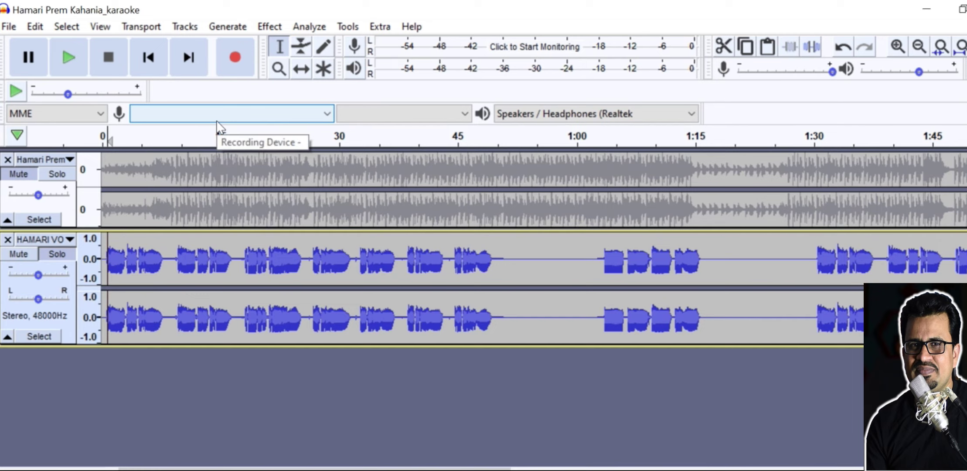
- Duplicate the entire vocal track into a new track below it, and slightly reduce the karaoke track's display height
key(ctrl+a)
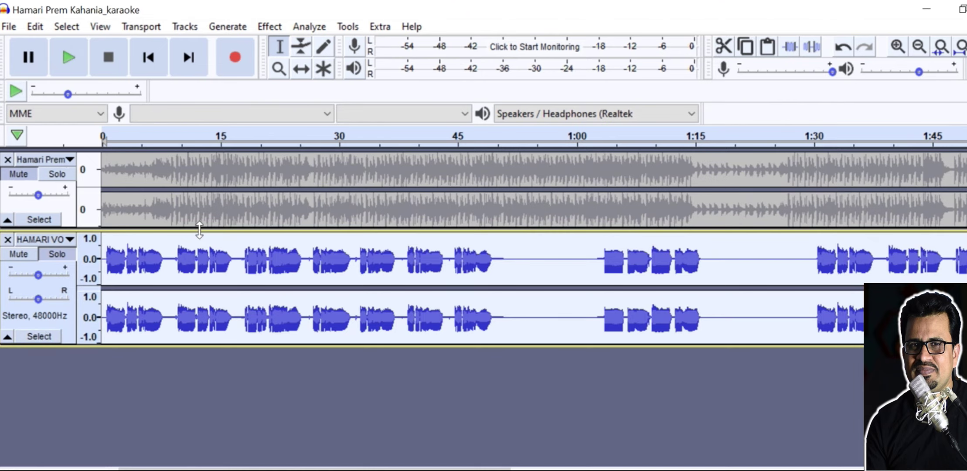
drag(200, 230, 200, 214)
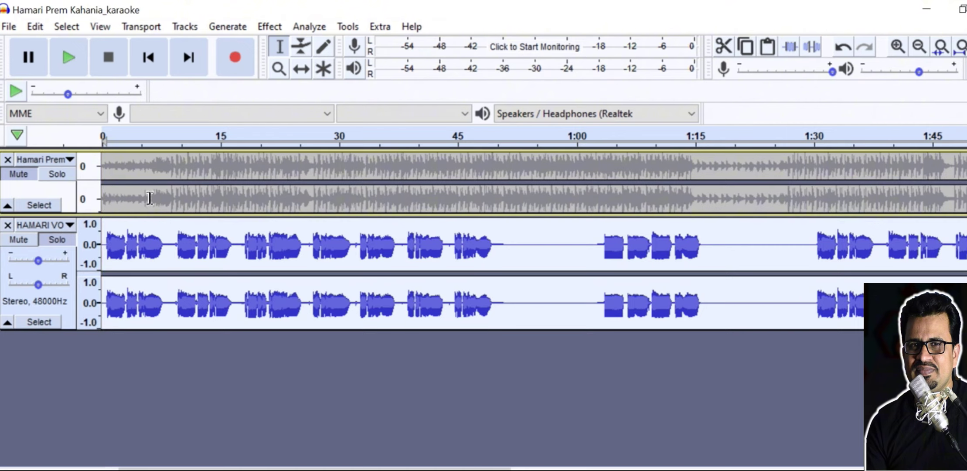
click(69, 321)
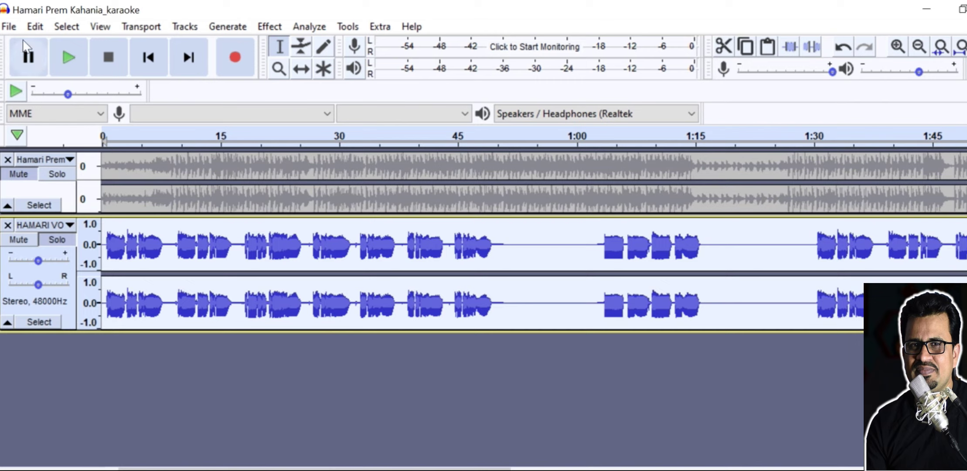
click(37, 26)
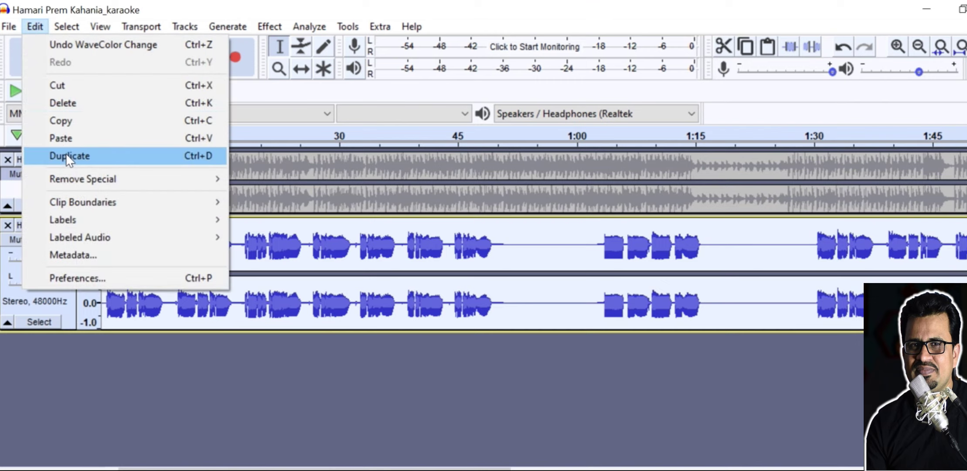
click(73, 317)
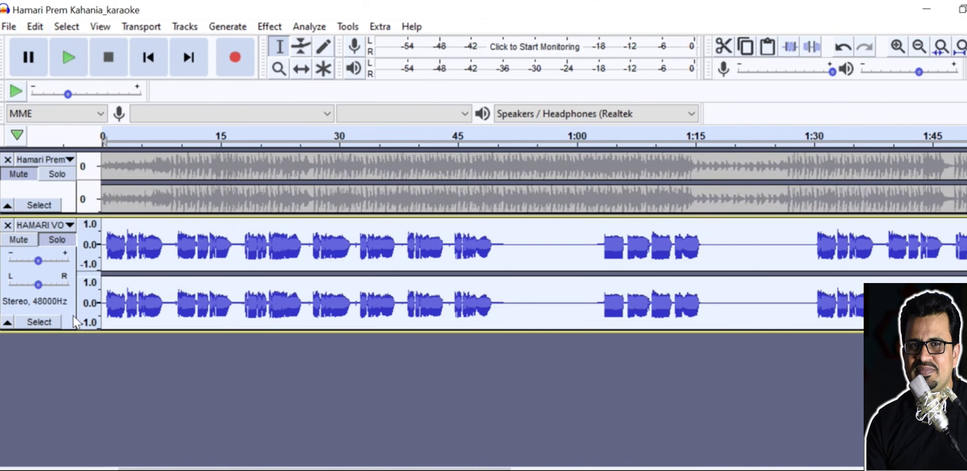
click(56, 376)
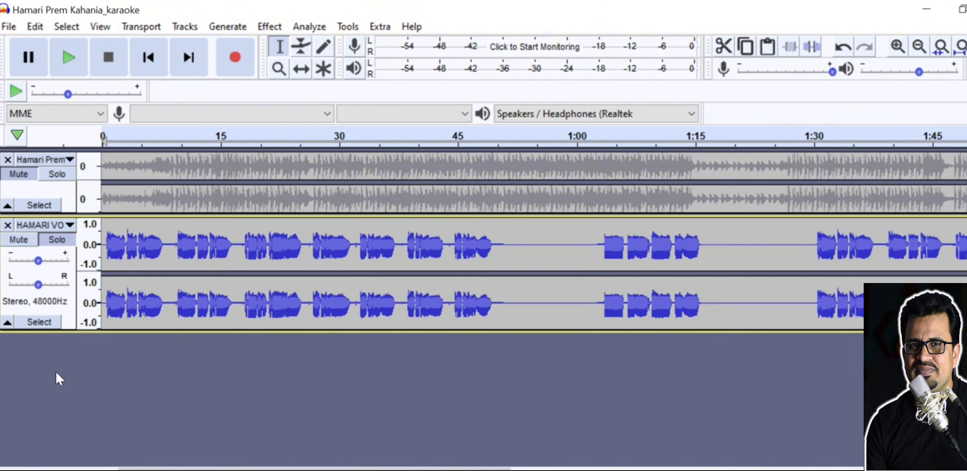
key(ctrl+v)
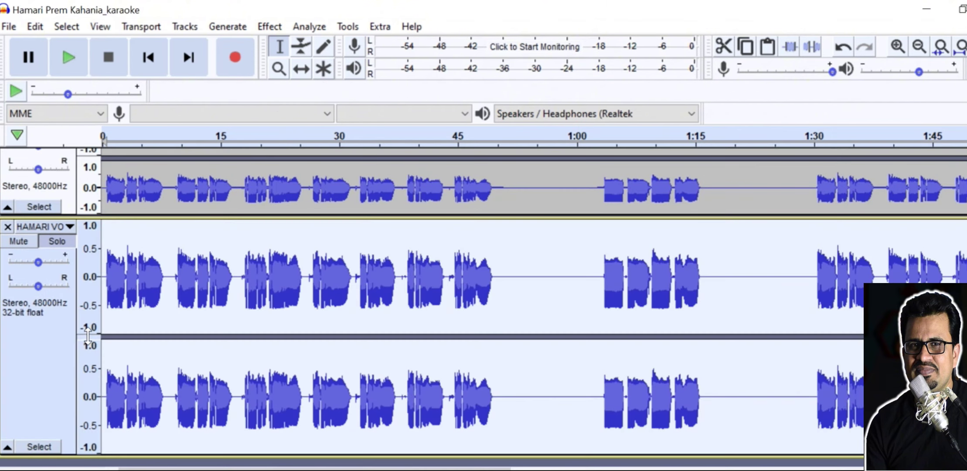
- Reduce the display height of the duplicated vocal track so it fits better alongside the other tracks
scroll(435, 262, up, 1)
scroll(186, 323, up, 2)
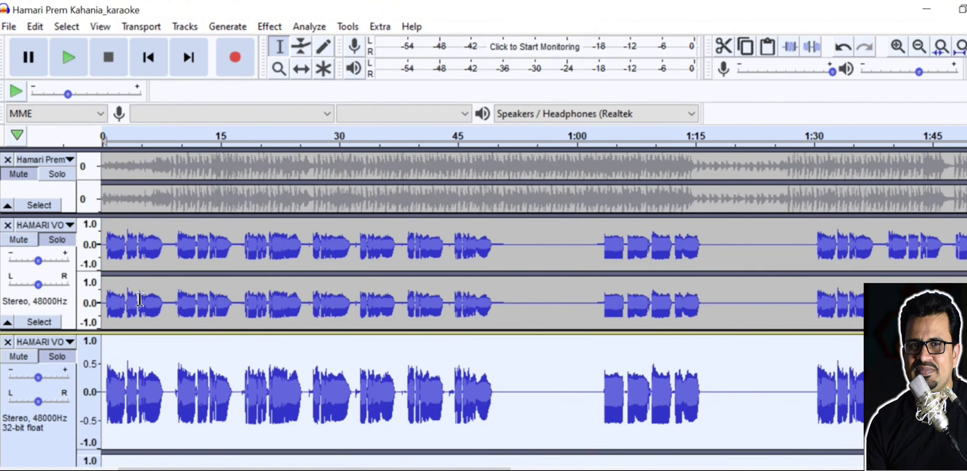
scroll(166, 305, down, 4)
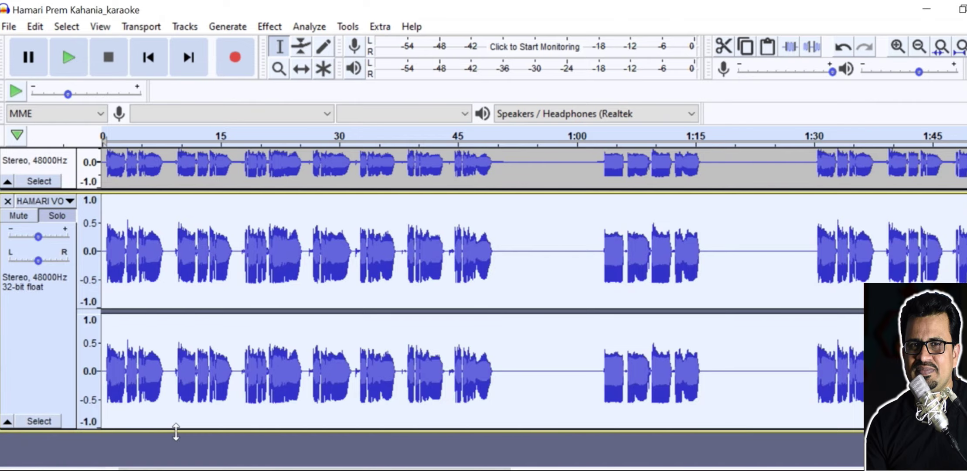
scroll(179, 405, up, 2)
scroll(190, 361, up, 3)
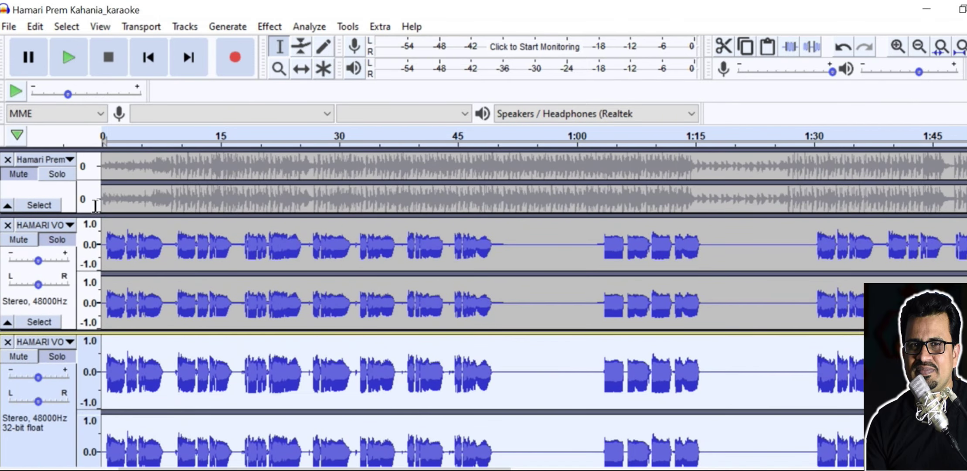
scroll(226, 261, down, 3)
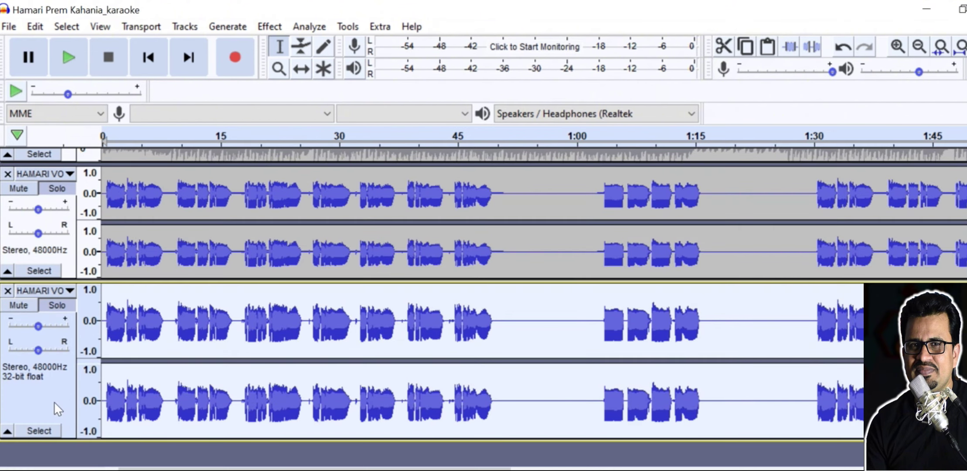
- Set the original vocal track's wave color to Instrument 2 and reduce that track's display height
scroll(55, 402, up, 2)
click(43, 225)
mouse_move(141, 410)
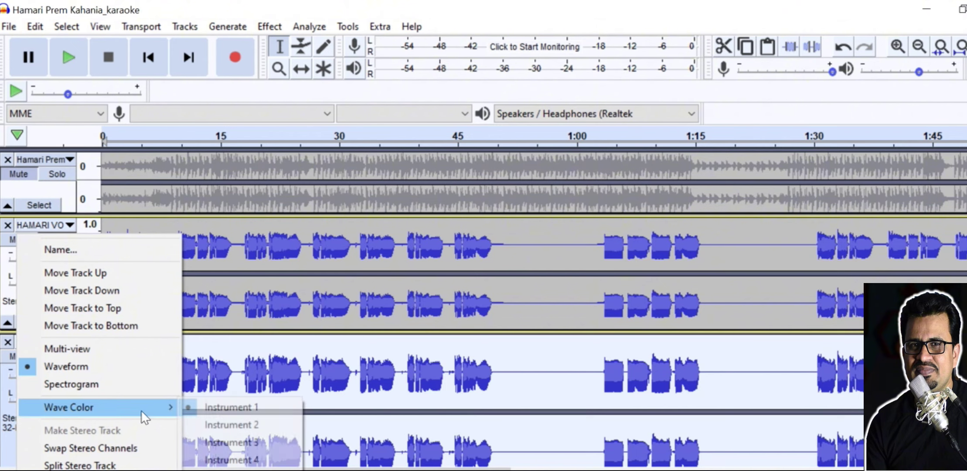
click(251, 424)
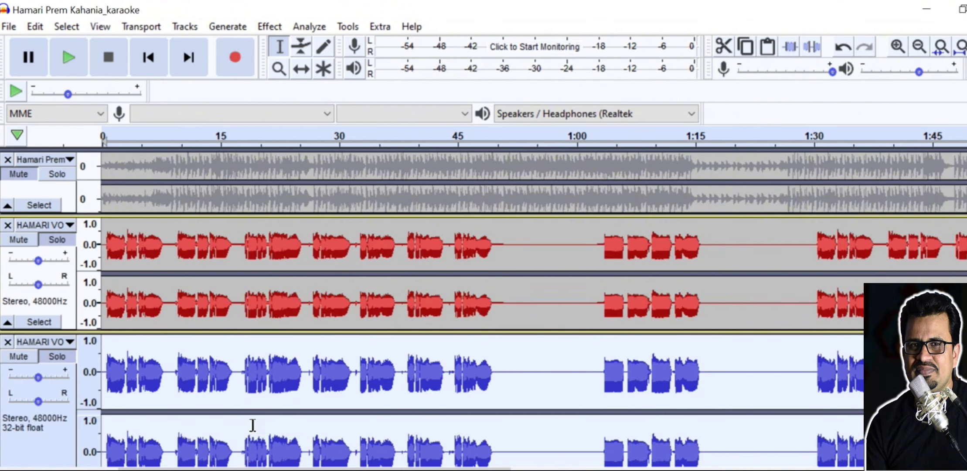
scroll(263, 275, down, 2)
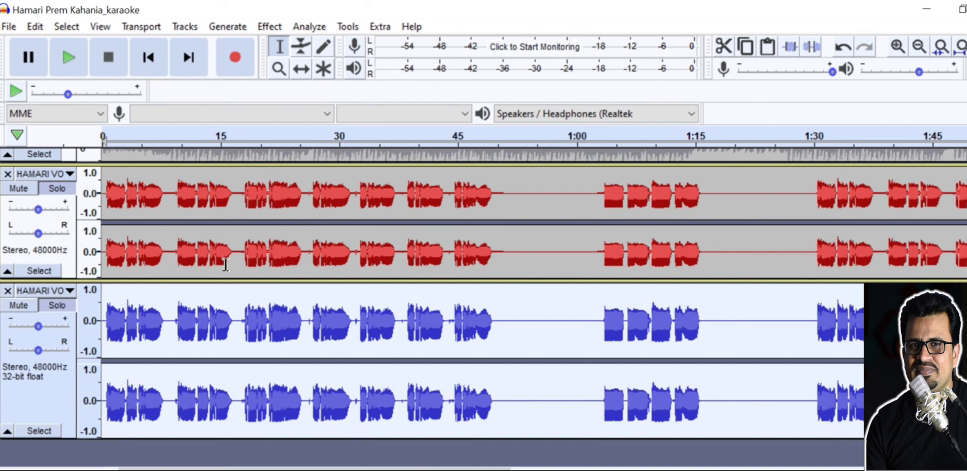
drag(230, 261, 244, 237)
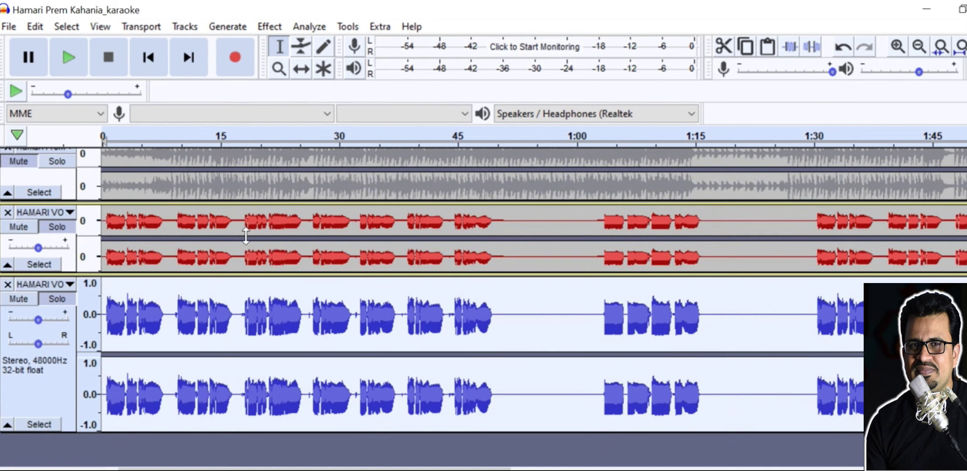
- Open the Reverb effect for the duplicated vocal track and toggle its Wet Only option off and on
click(51, 406)
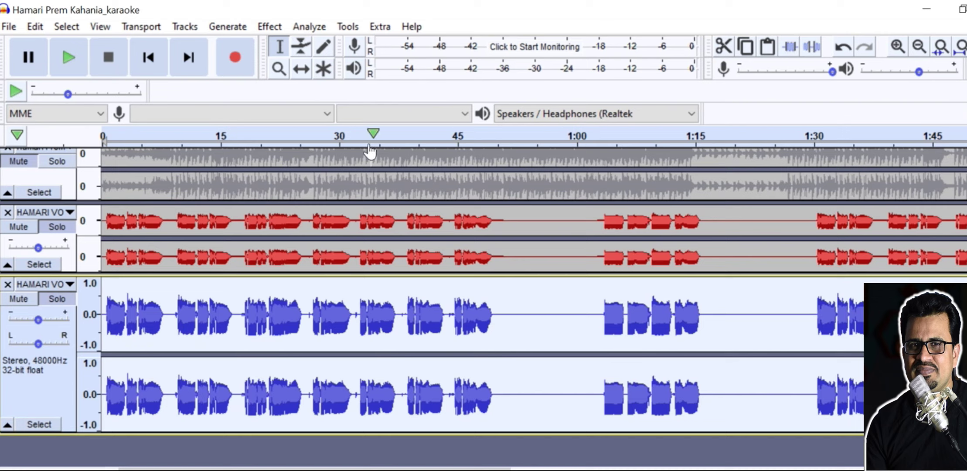
click(277, 26)
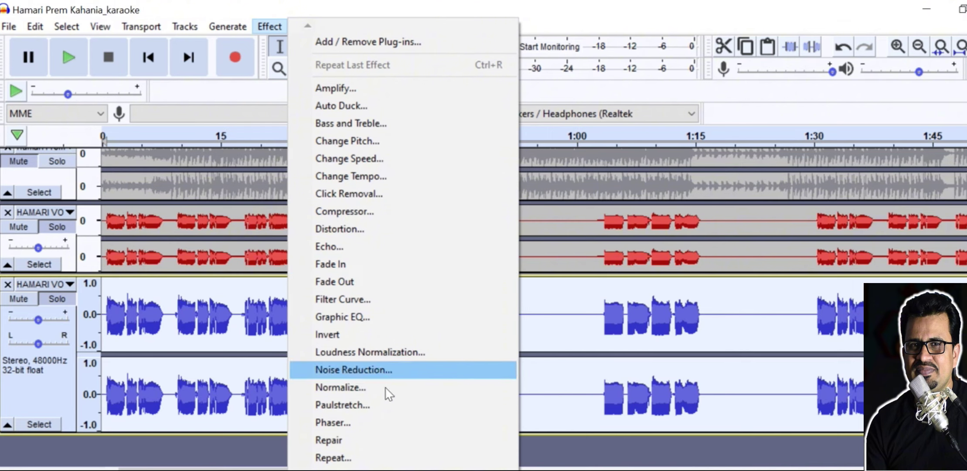
click(331, 469)
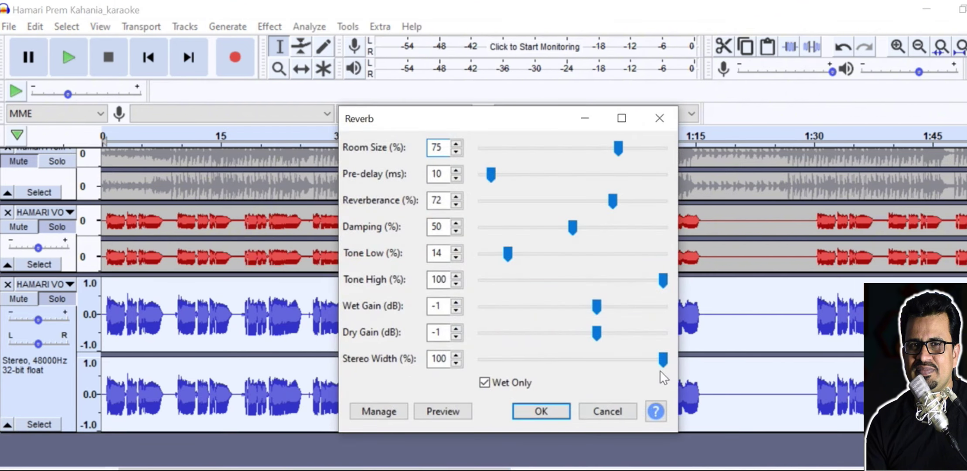
drag(492, 126, 555, 138)
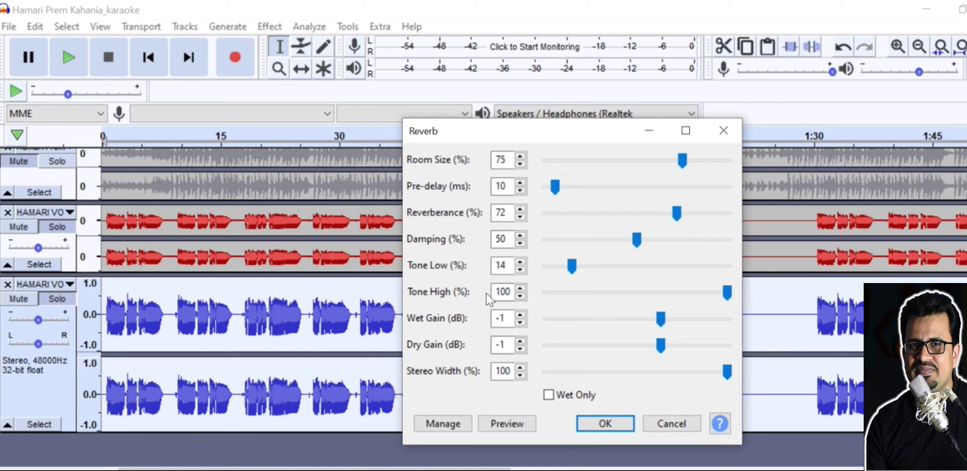
click(548, 395)
click(549, 395)
- Silence the original vocal track and compare reverb previews with Wet Only on and off, leaving Wet Only enabled
click(17, 227)
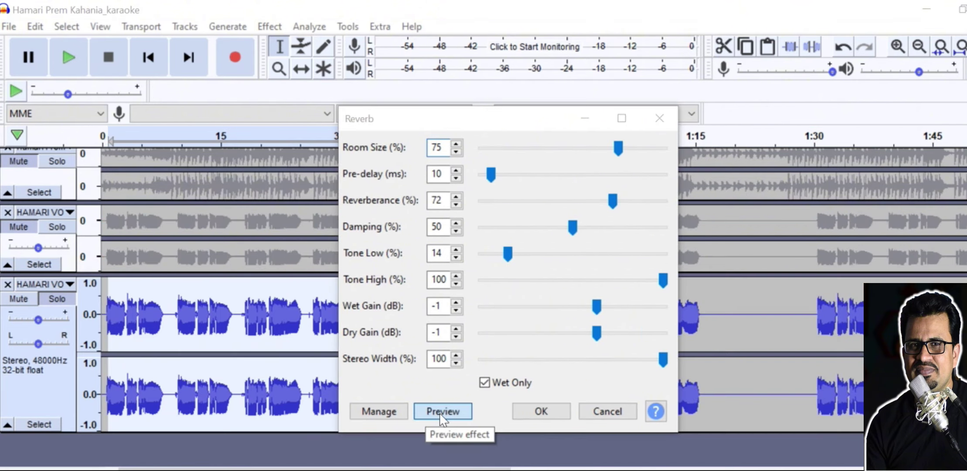
click(441, 414)
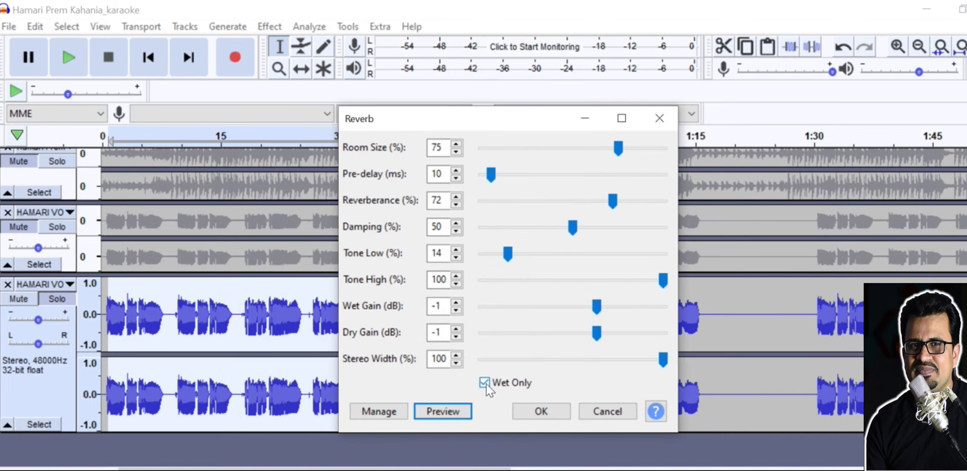
click(485, 383)
click(441, 416)
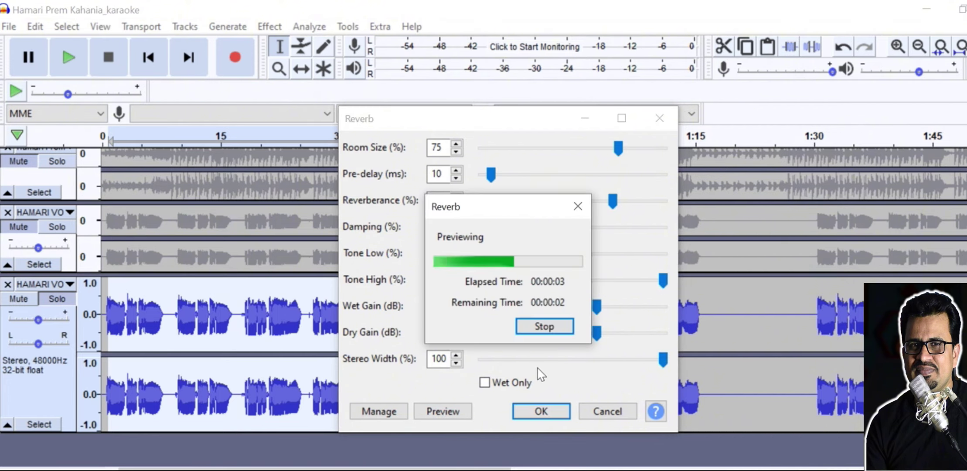
click(541, 327)
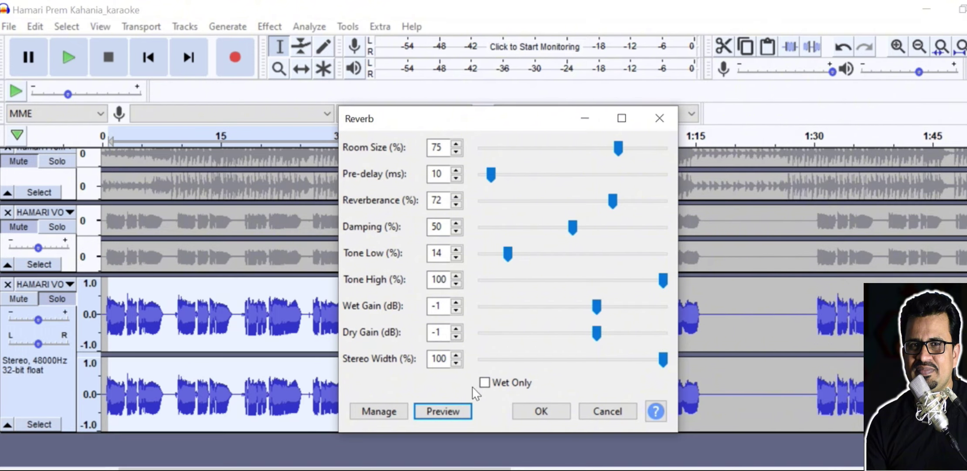
click(485, 383)
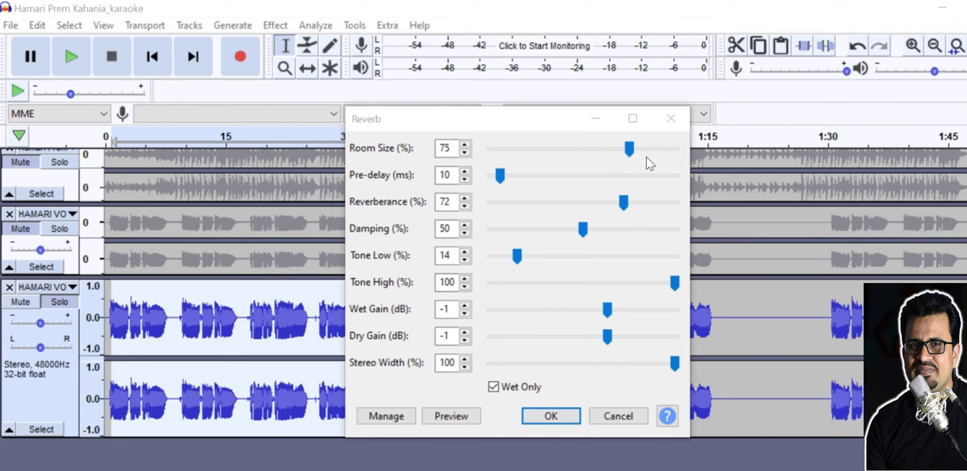
- Preview the reverb at Room Size 75% and 81%, and settle on a Room Size of 80%
click(629, 149)
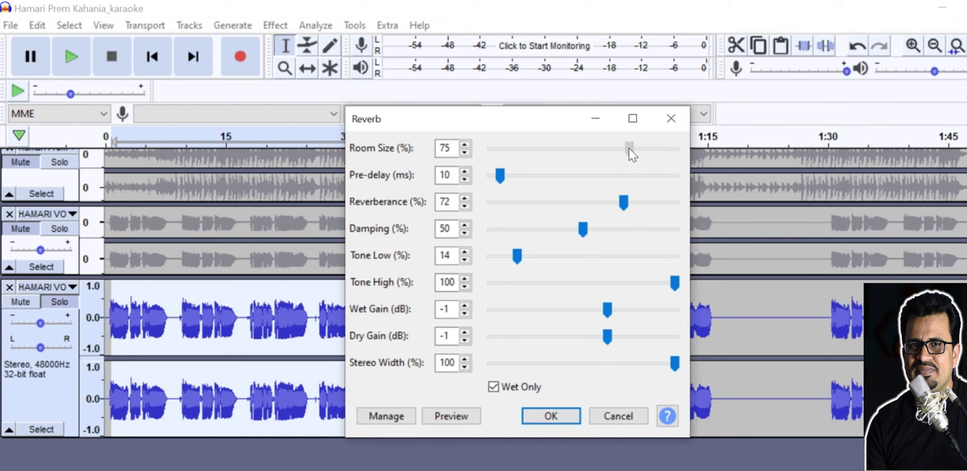
mouse_move(626, 152)
mouse_down()
mouse_move(642, 151)
mouse_move(628, 157)
mouse_up()
click(451, 419)
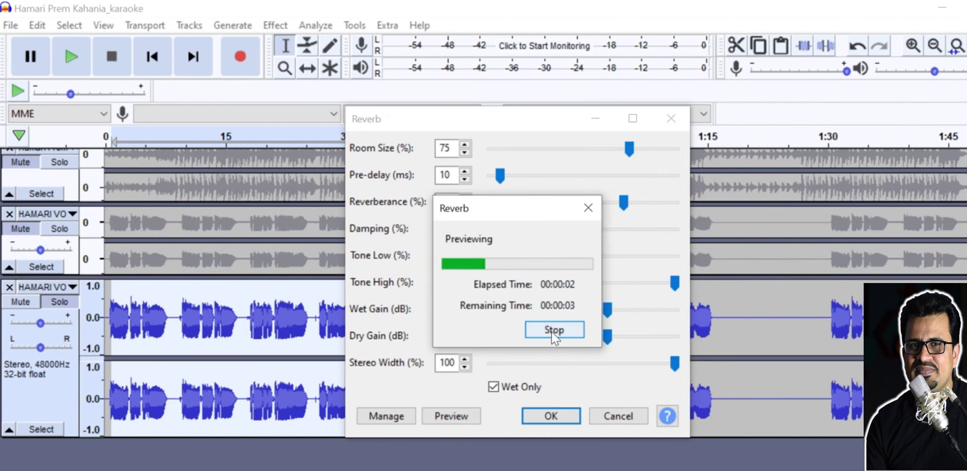
click(553, 330)
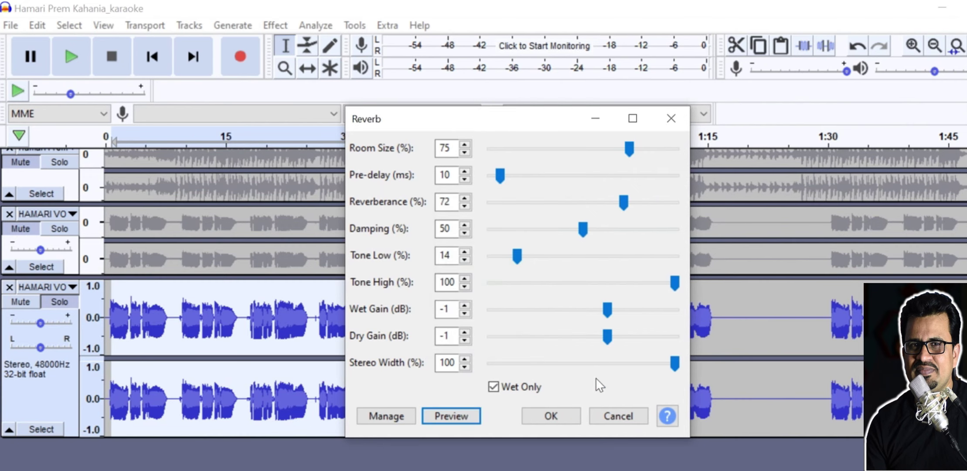
drag(632, 152, 640, 151)
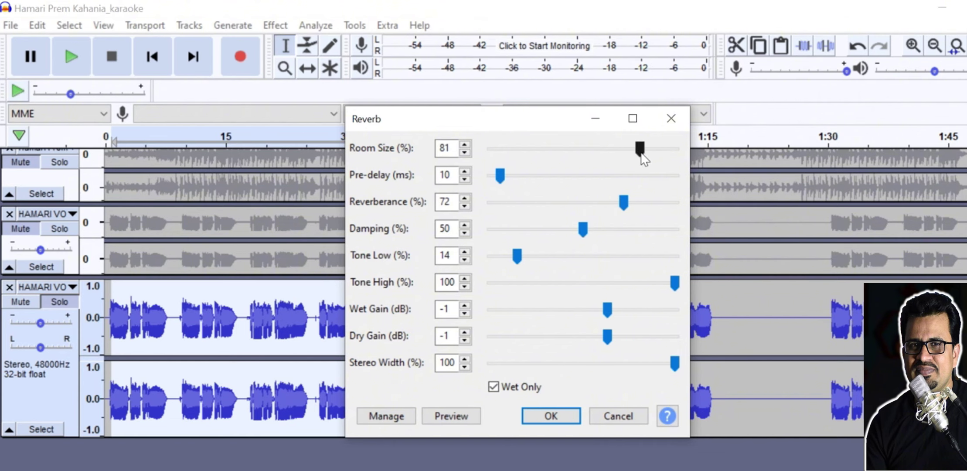
click(442, 418)
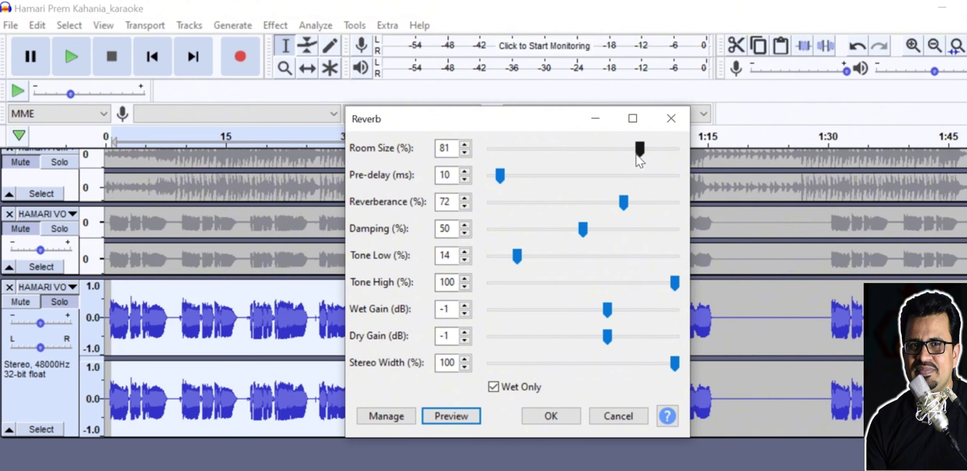
drag(637, 149, 636, 162)
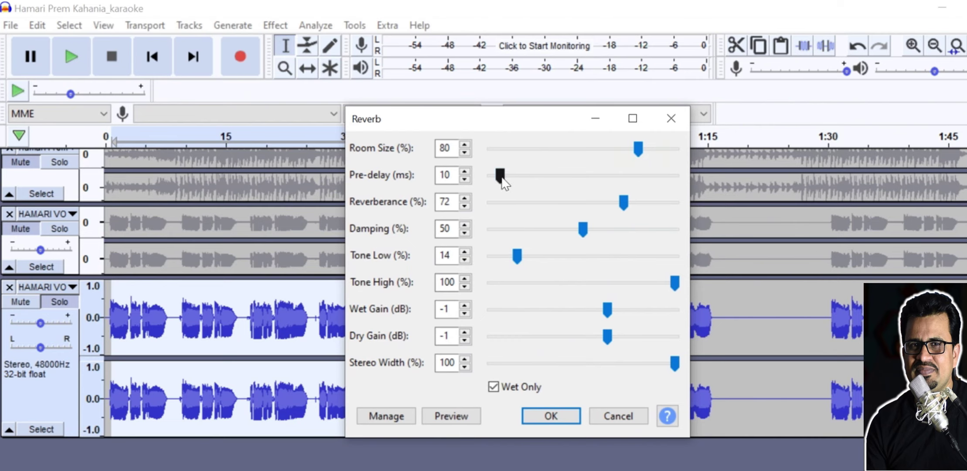
- Set the reverb's Pre-delay to 25 ms and preview the result
drag(501, 179, 516, 189)
click(453, 418)
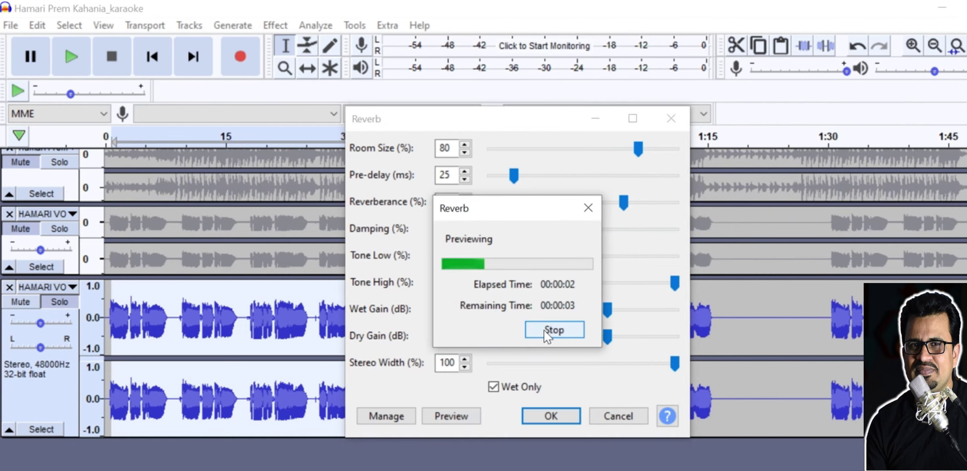
- Set the reverb's Pre-delay to 12 ms and preview the result
click(544, 330)
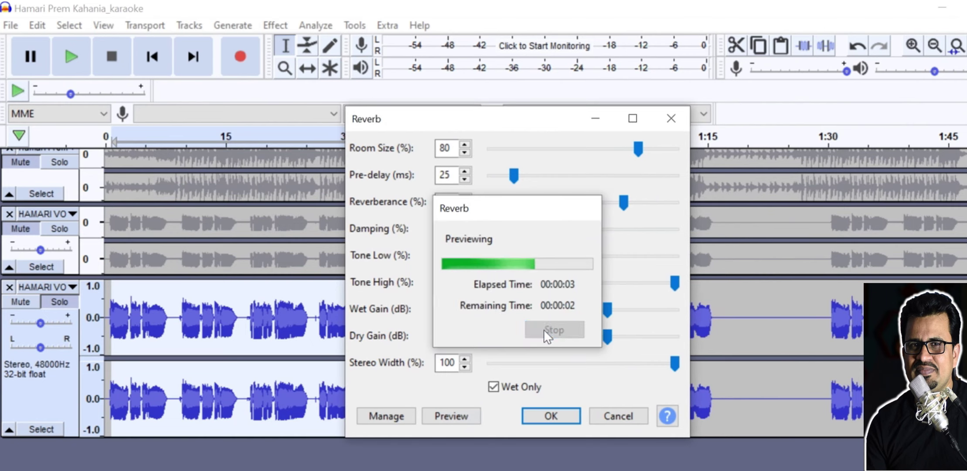
drag(511, 180, 499, 194)
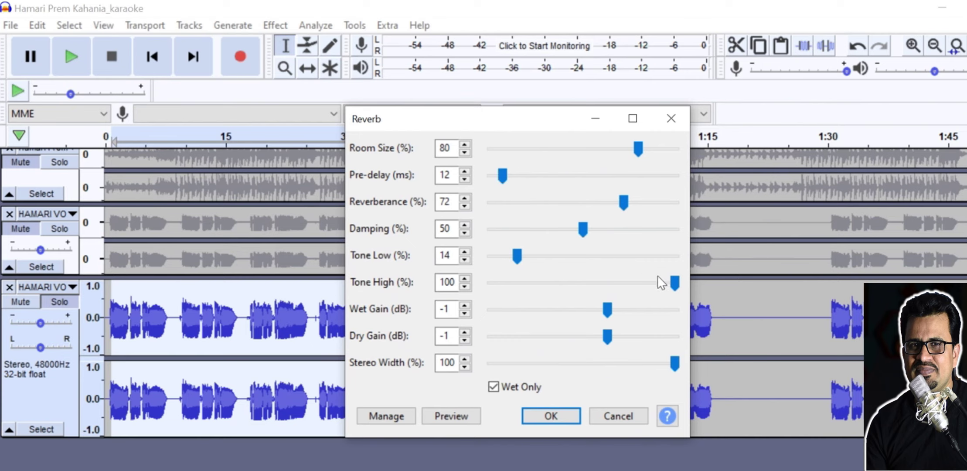
drag(620, 200, 622, 213)
click(449, 417)
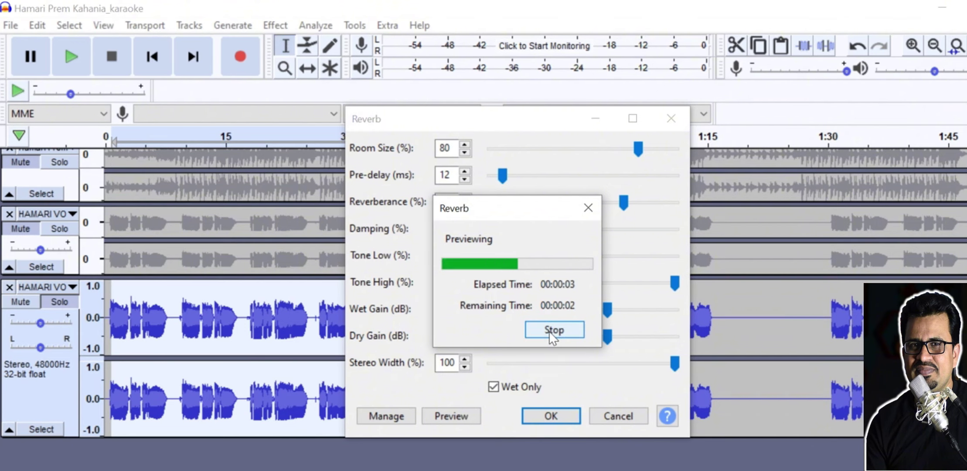
click(550, 331)
- Set the reverb's Reverberance to 76% and preview the result
drag(623, 208, 629, 206)
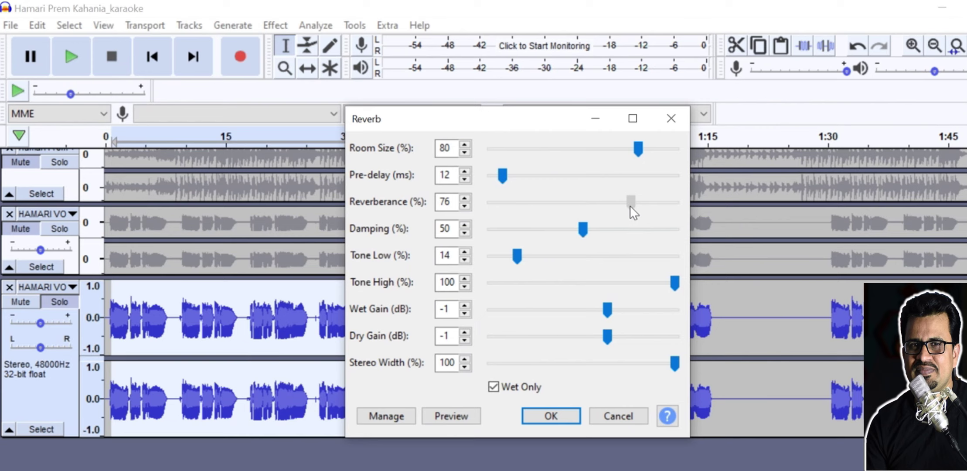
click(458, 416)
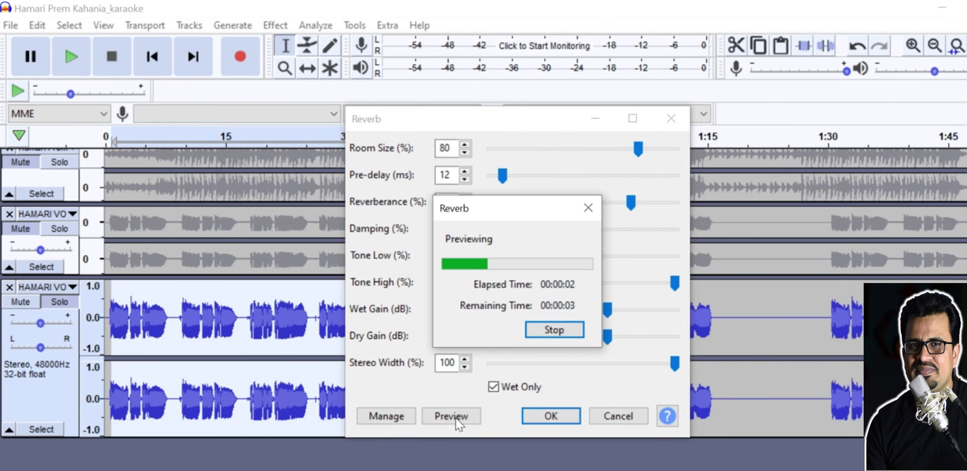
click(541, 328)
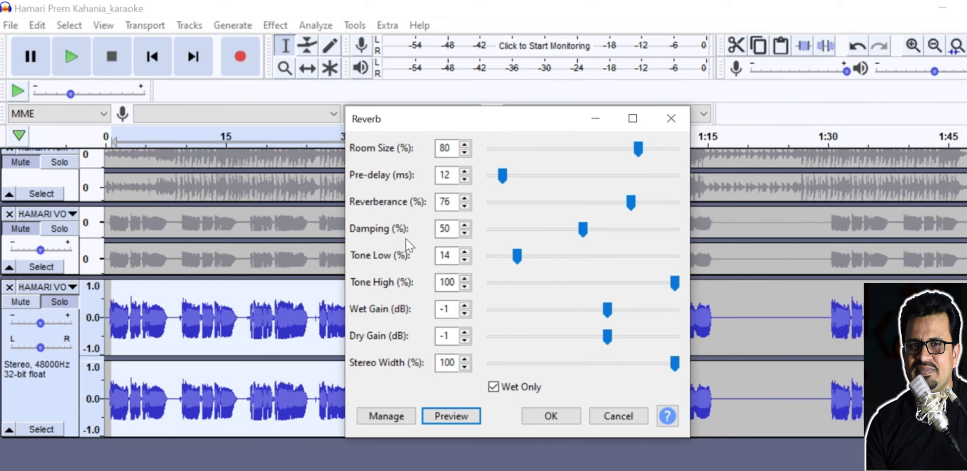
- Lower the reverb's Tone Low to 0% and preview the result
mouse_move(581, 228)
mouse_down()
mouse_move(598, 231)
mouse_move(580, 236)
mouse_up()
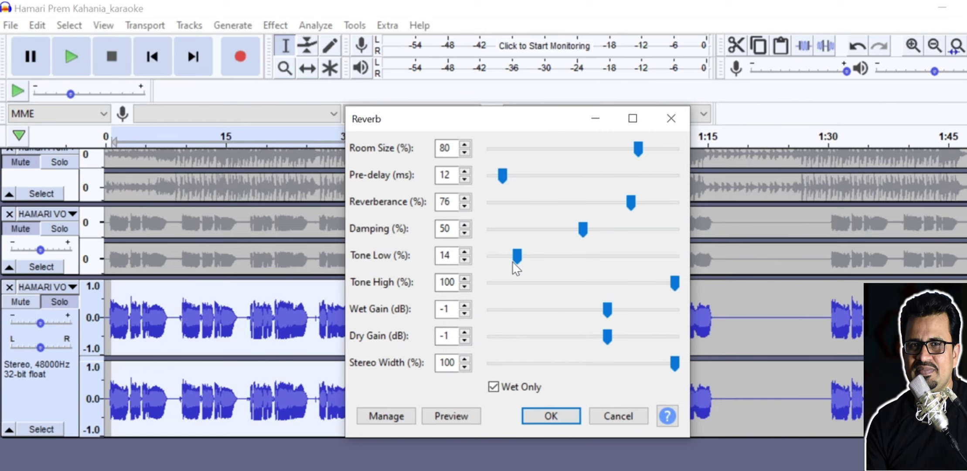
drag(511, 262, 477, 290)
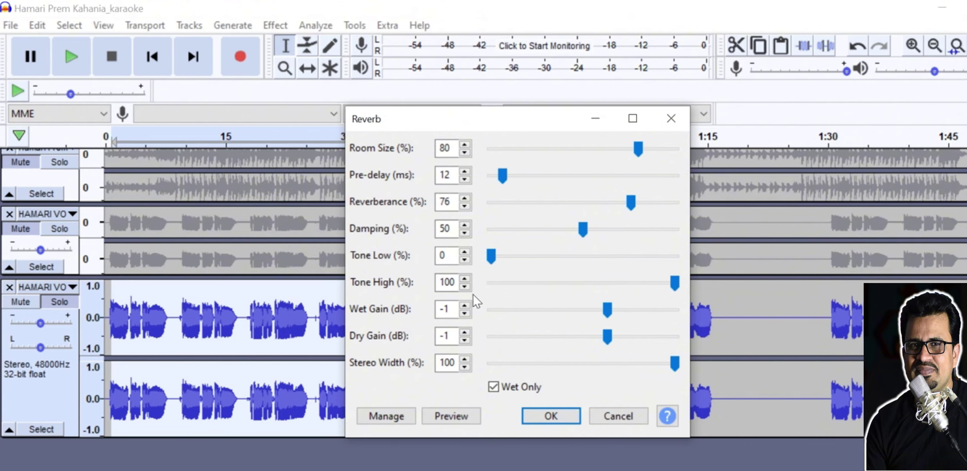
click(449, 417)
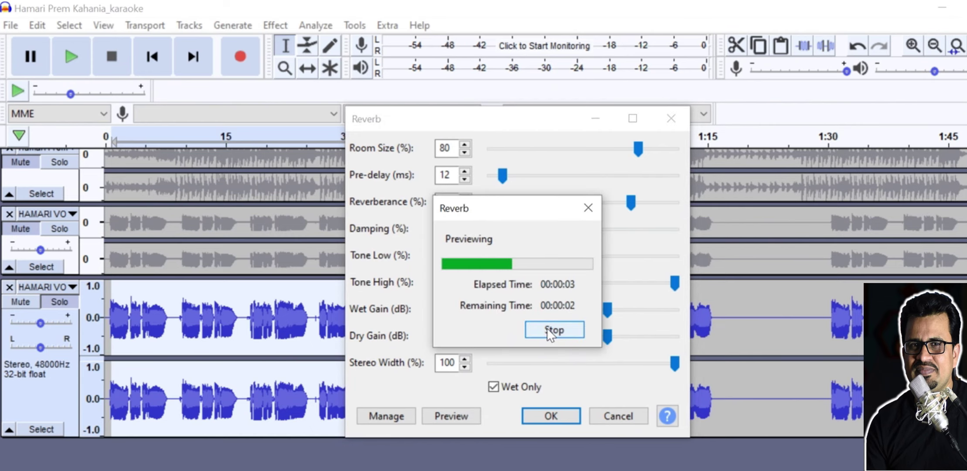
click(549, 329)
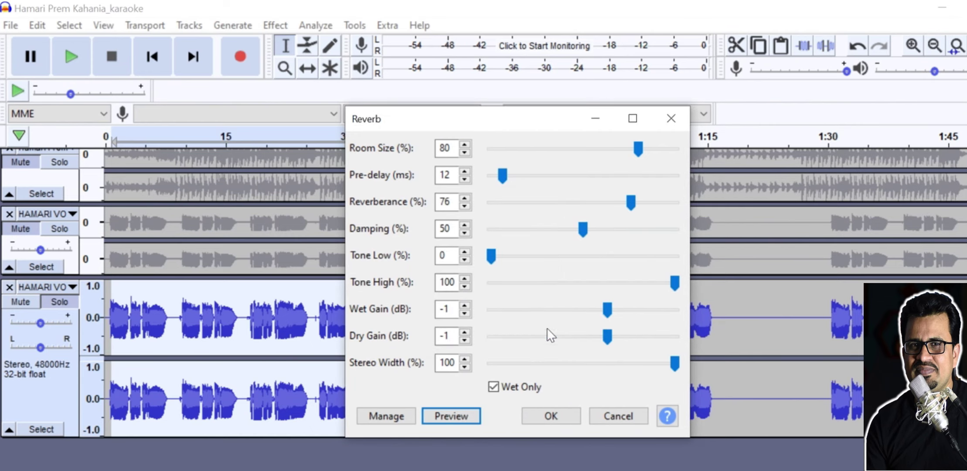
- Turn off Wet Only and preview the dry vocal together with the reverb at 0% Tone Low
click(493, 387)
click(492, 388)
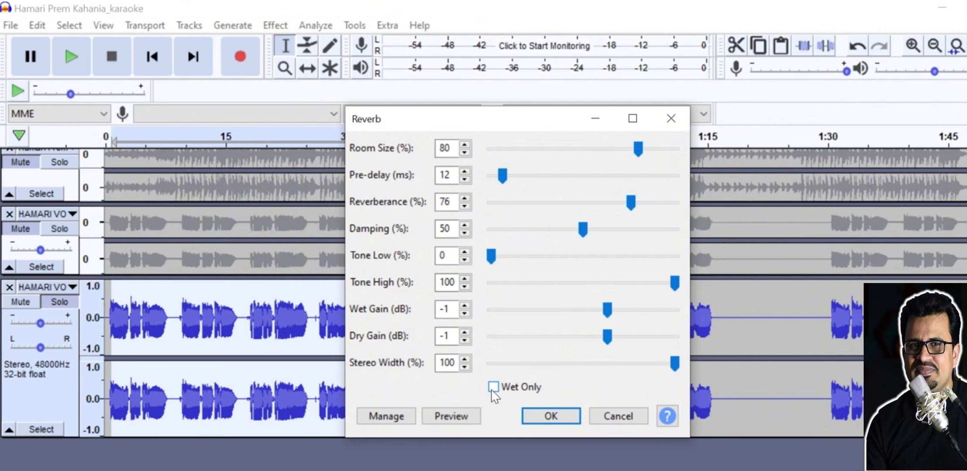
click(447, 418)
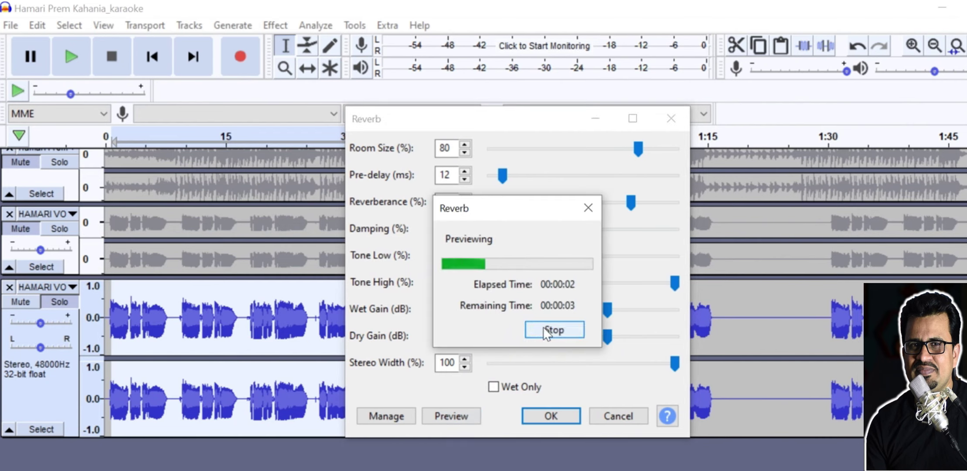
click(545, 333)
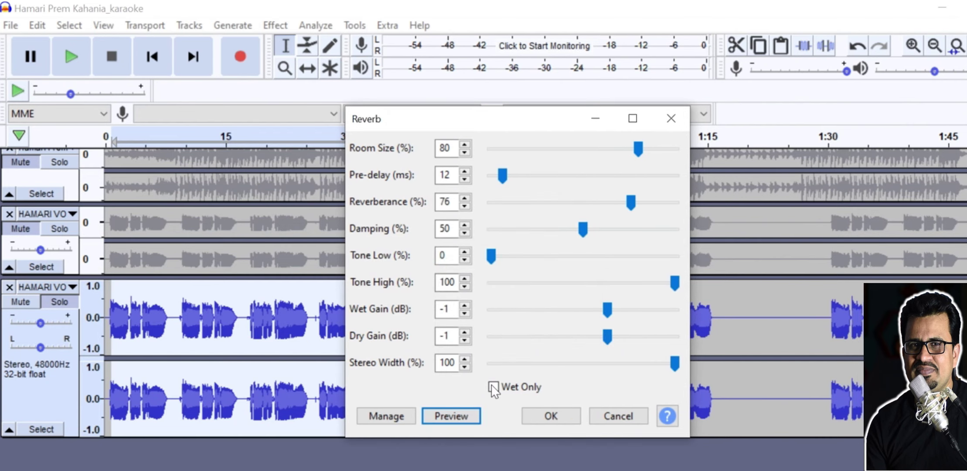
- Raise the reverb's Tone Low to 98% and preview the result for comparison
drag(491, 255, 672, 288)
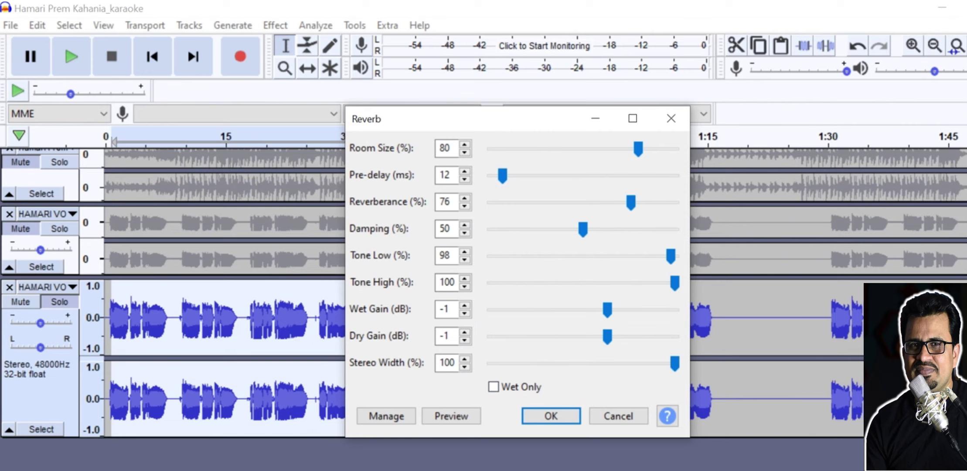
click(449, 417)
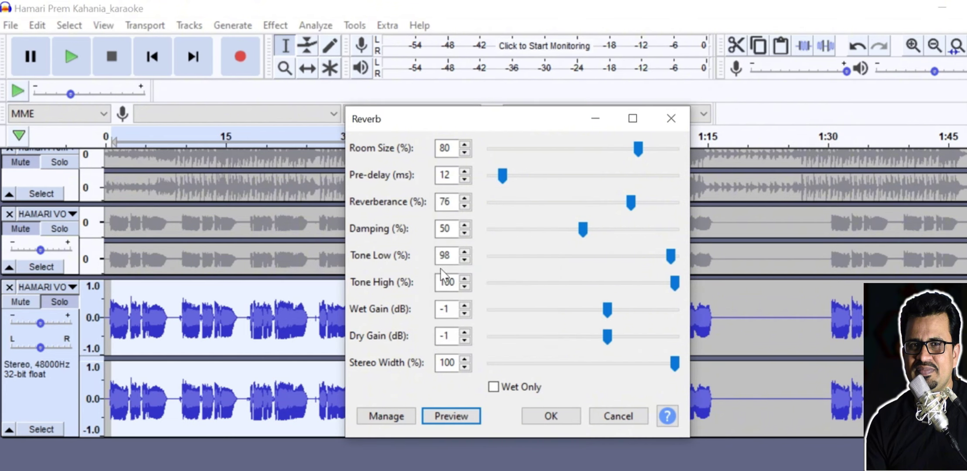
click(672, 261)
- Set the reverb's Tone Low to 15% and preview the result
drag(673, 262, 520, 299)
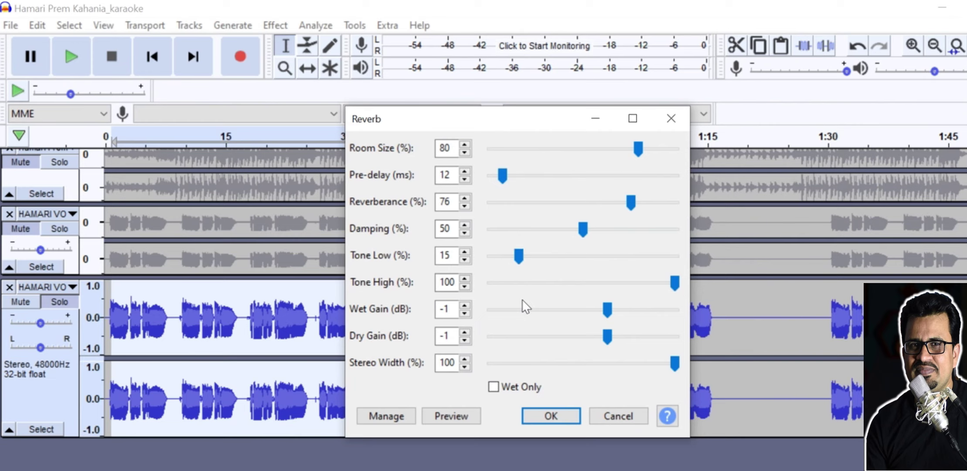
click(452, 422)
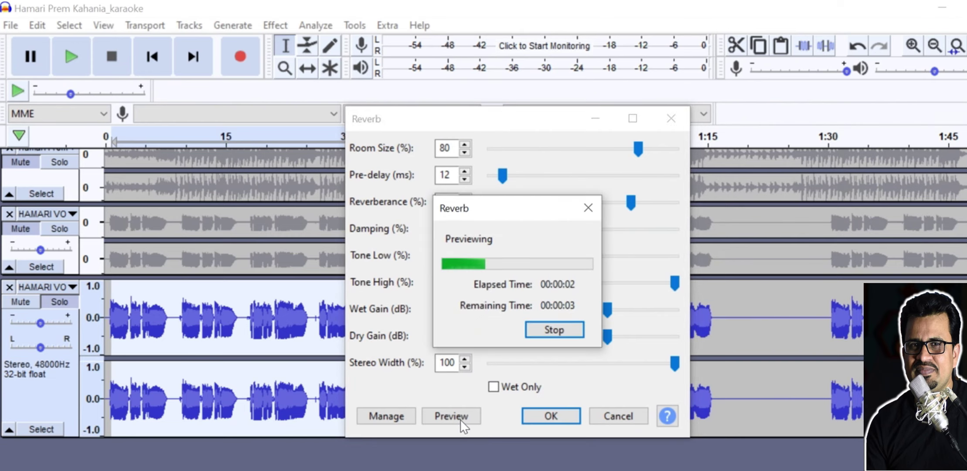
click(541, 330)
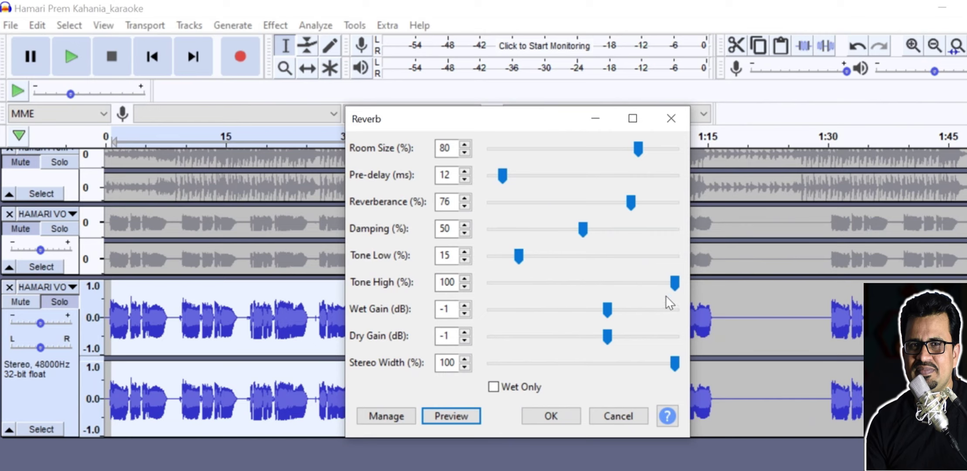
- Enable Wet Only again, preview the result, and apply the reverb to the duplicated vocal track
click(674, 284)
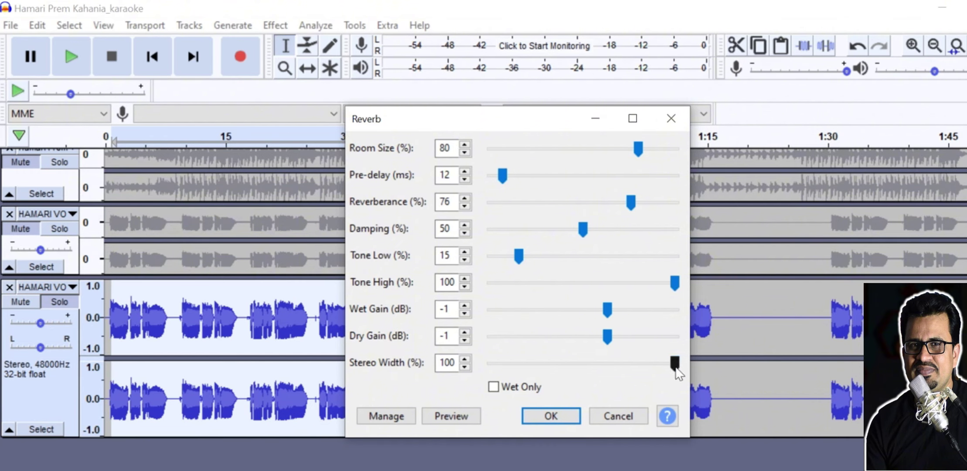
click(492, 389)
click(456, 417)
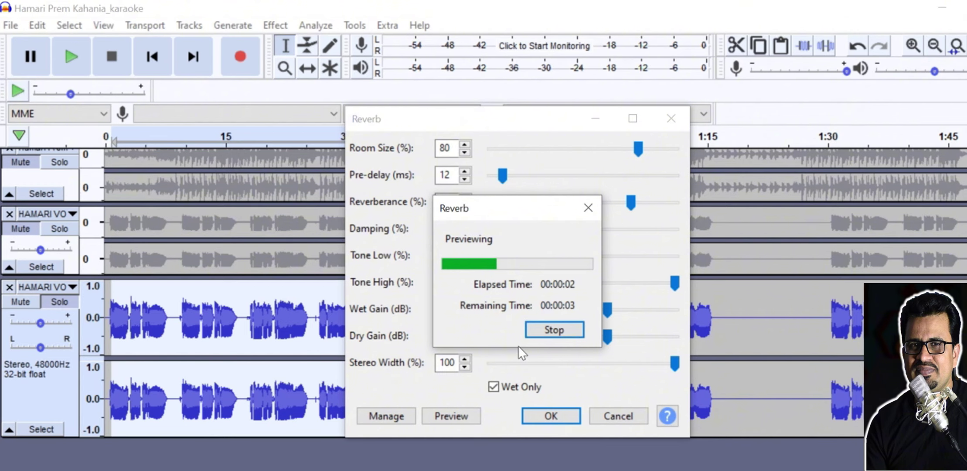
click(552, 330)
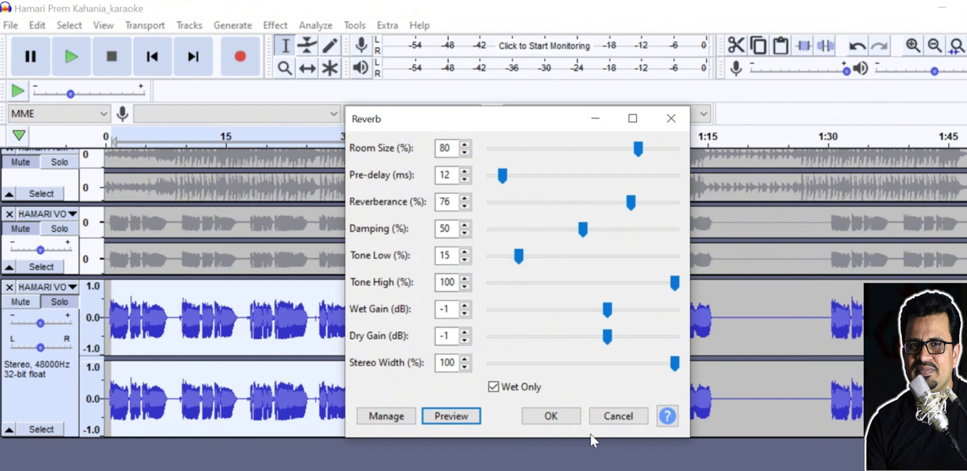
click(551, 416)
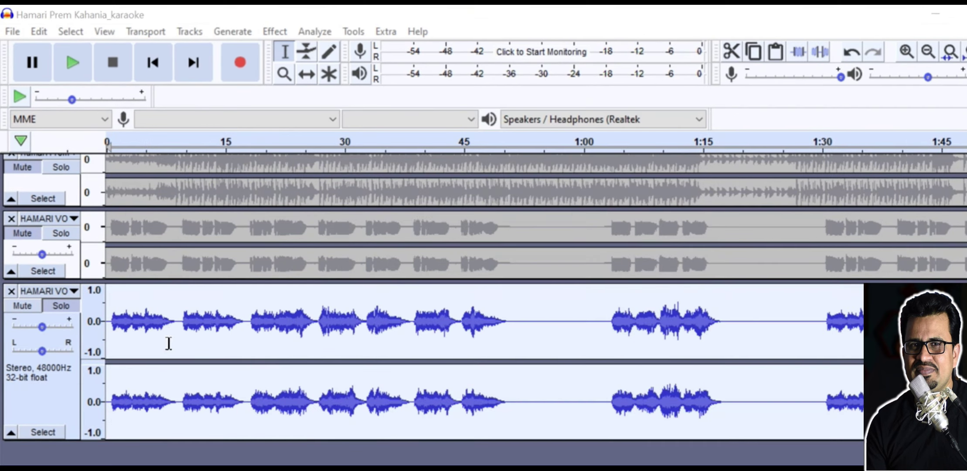
- Make both vocal tracks audible and play them together from the start of the singing
click(20, 234)
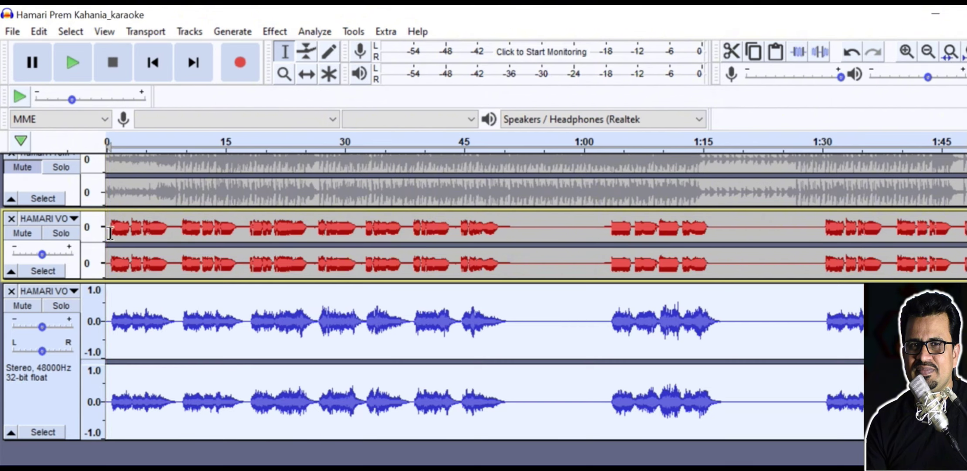
click(110, 234)
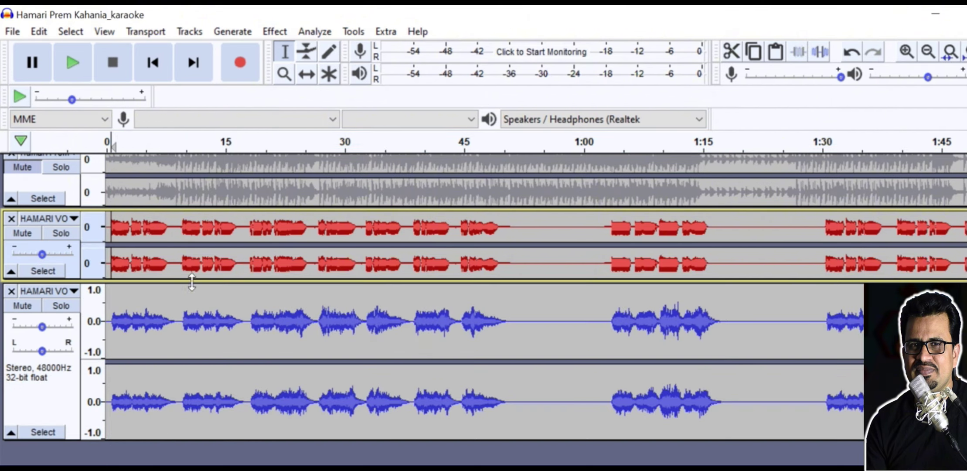
click(72, 62)
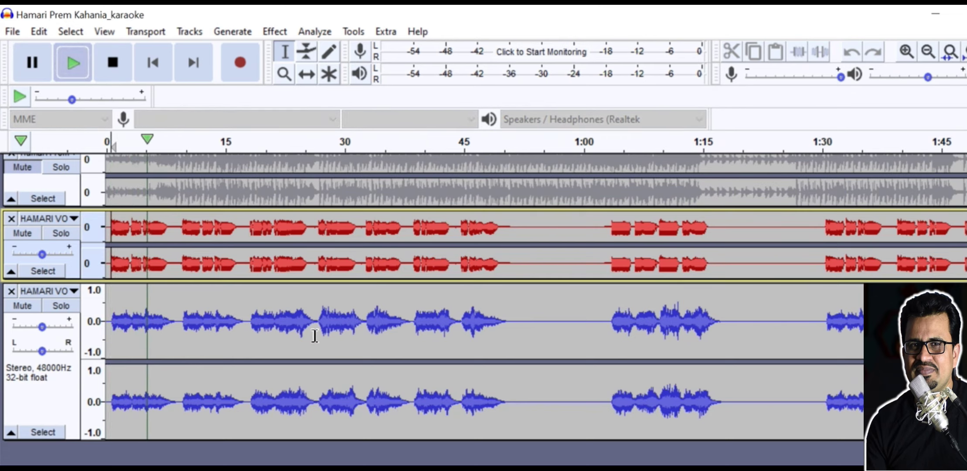
click(112, 66)
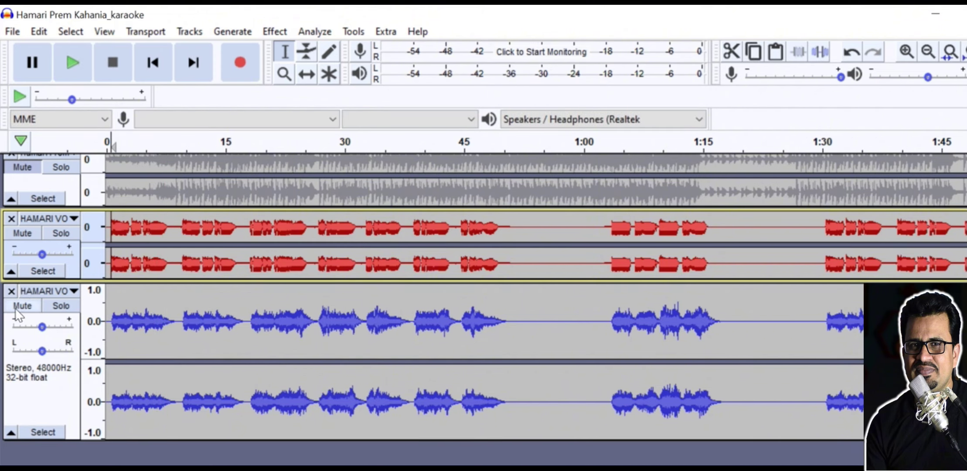
- Mute and unmute the reverb track to compare playback of the original vocal alone with both vocals together
click(17, 307)
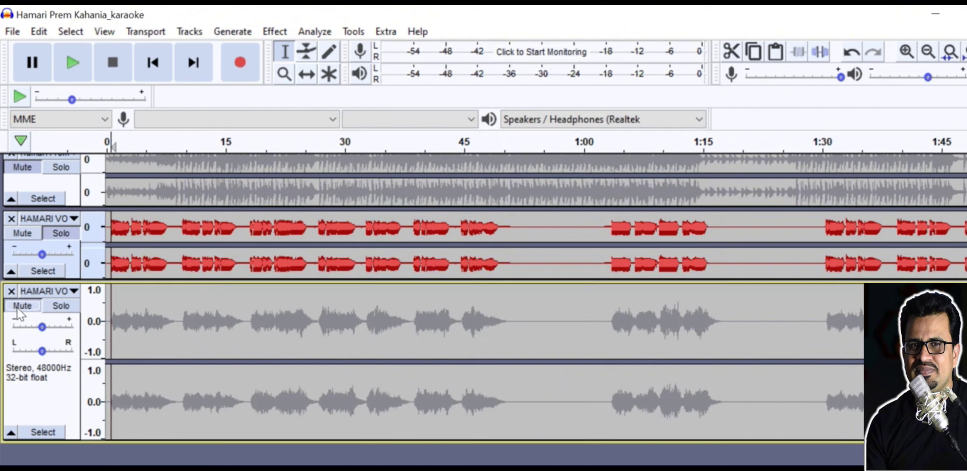
click(75, 66)
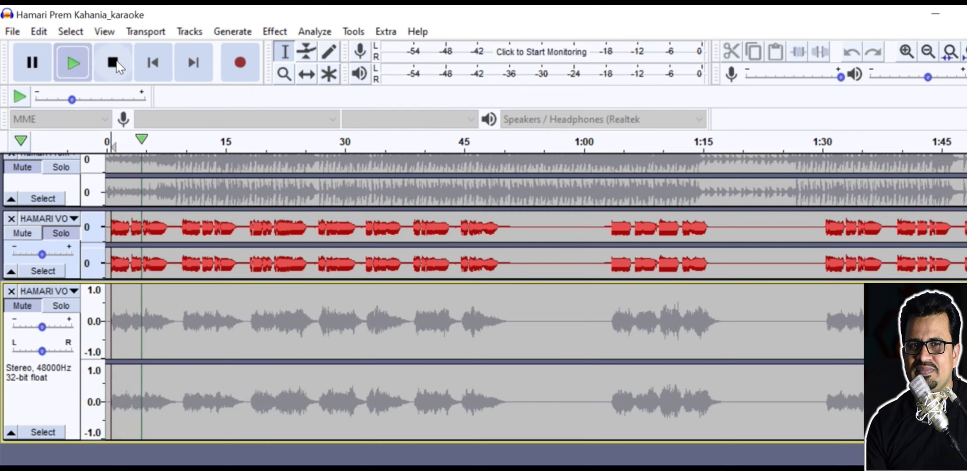
click(22, 306)
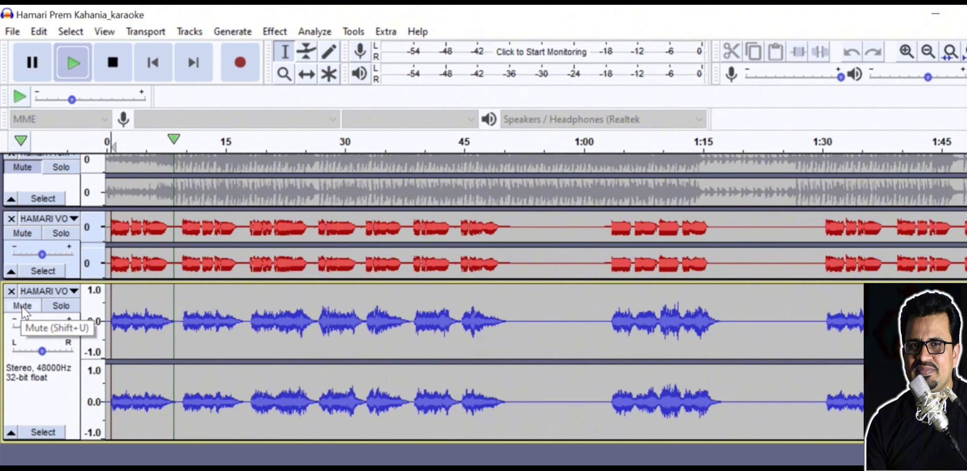
key(space)
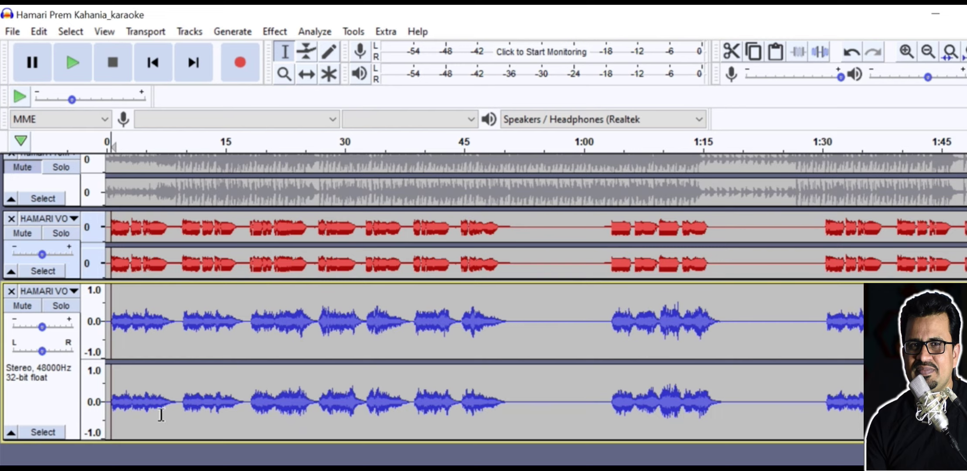
click(71, 69)
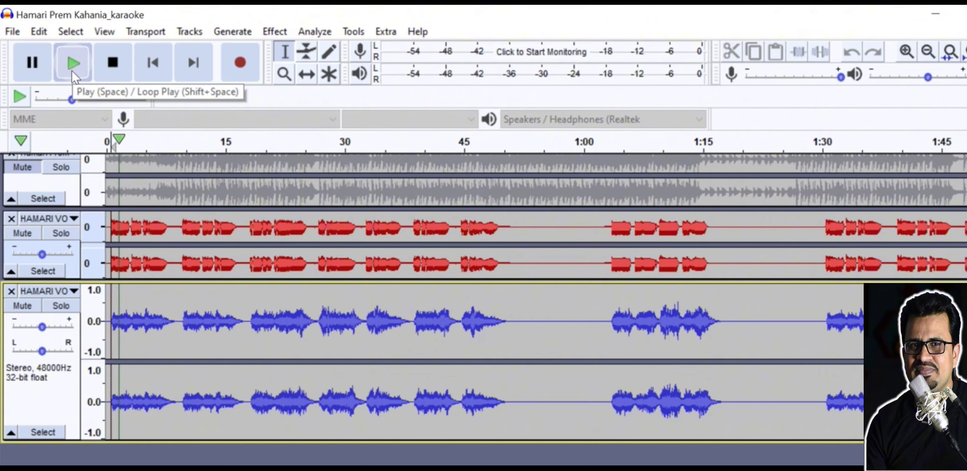
click(113, 65)
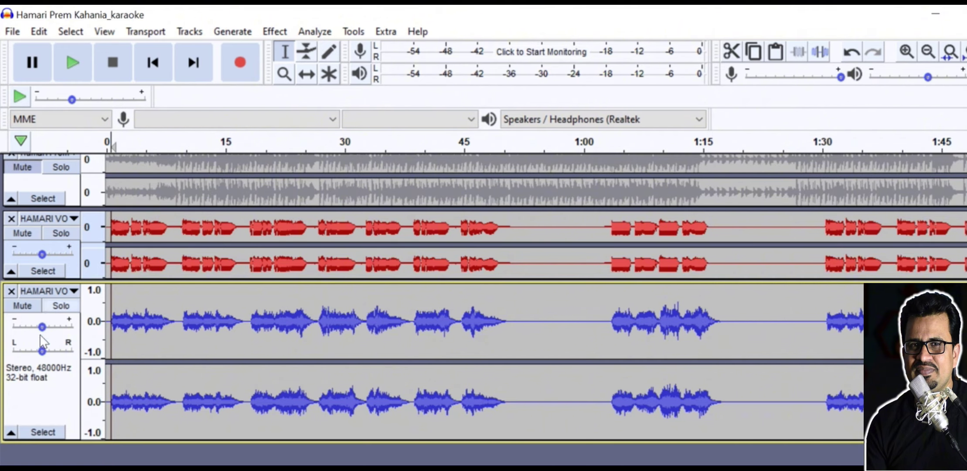
- Lower the reverb vocal track's gain to -5.0 dB during playback
click(68, 398)
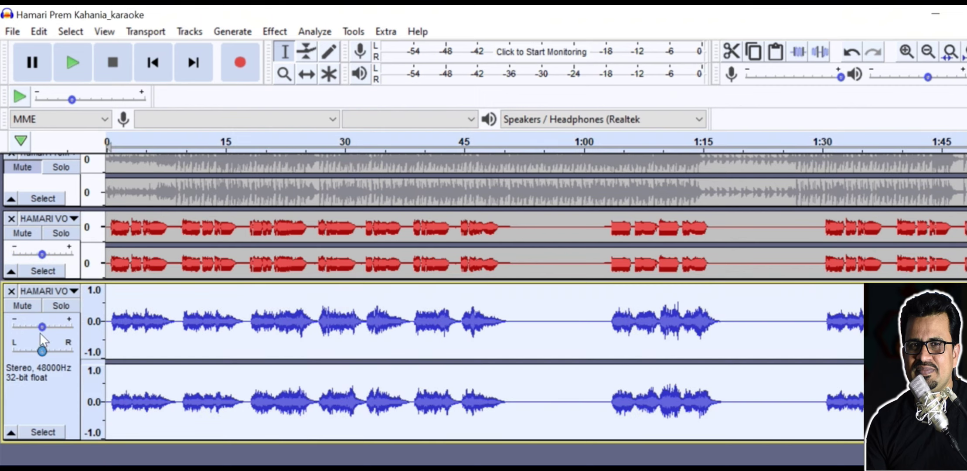
mouse_move(43, 331)
click(72, 63)
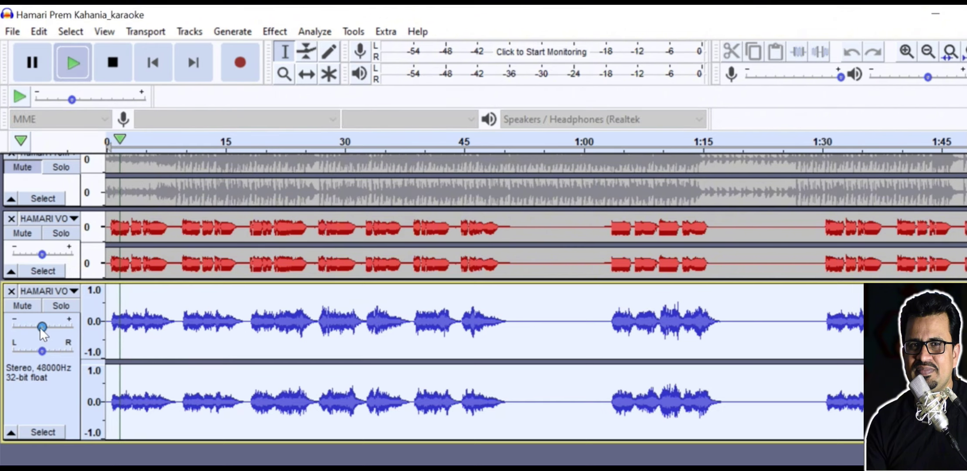
mouse_move(41, 326)
drag(40, 327, 33, 333)
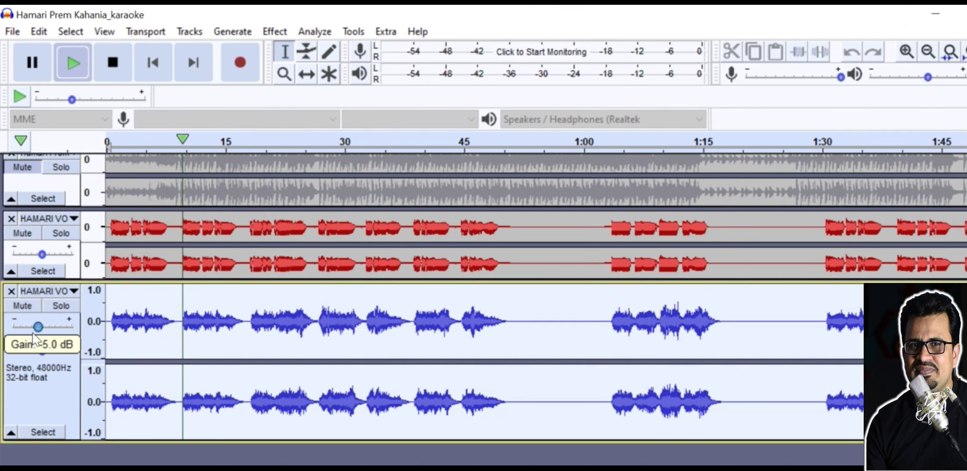
- Stop playback, open Filter Curve EQ for the reverb vocal track, and preview the effect
drag(33, 334, 34, 343)
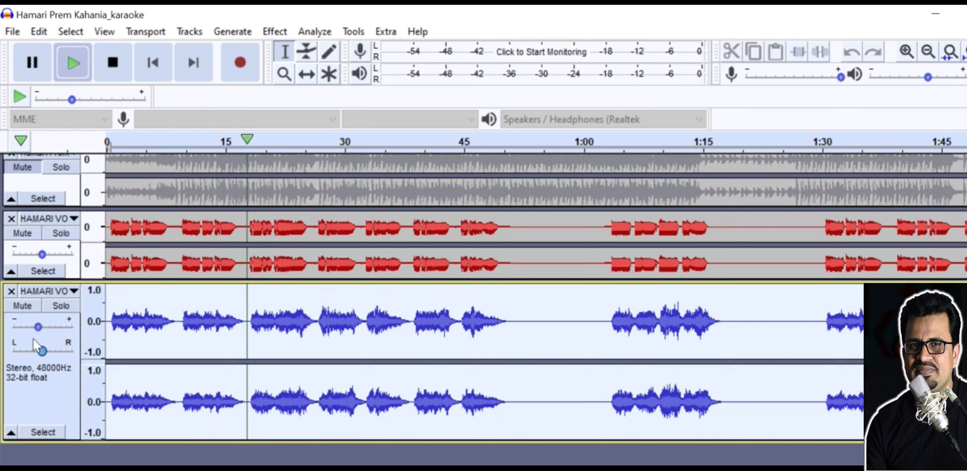
click(114, 65)
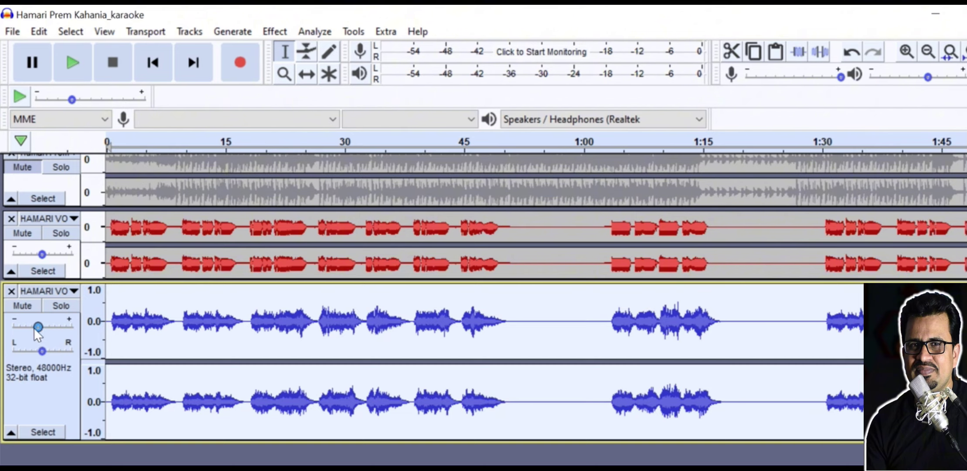
mouse_move(34, 328)
click(275, 31)
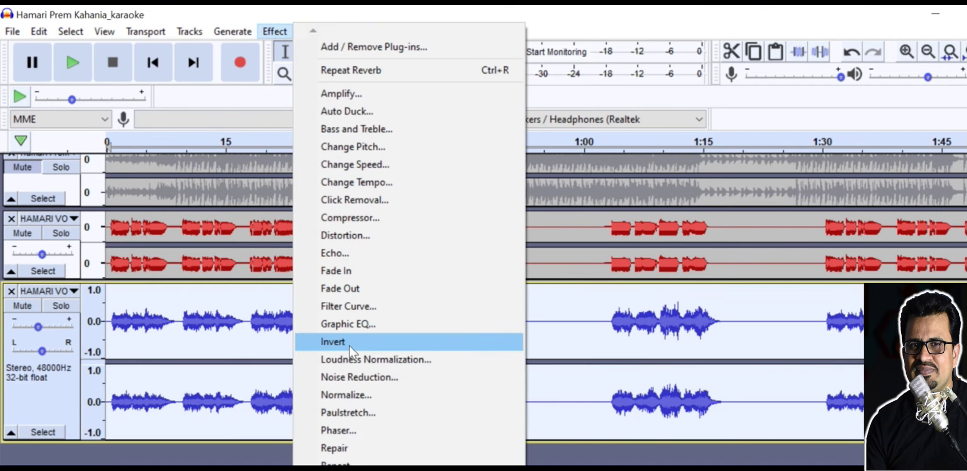
click(358, 306)
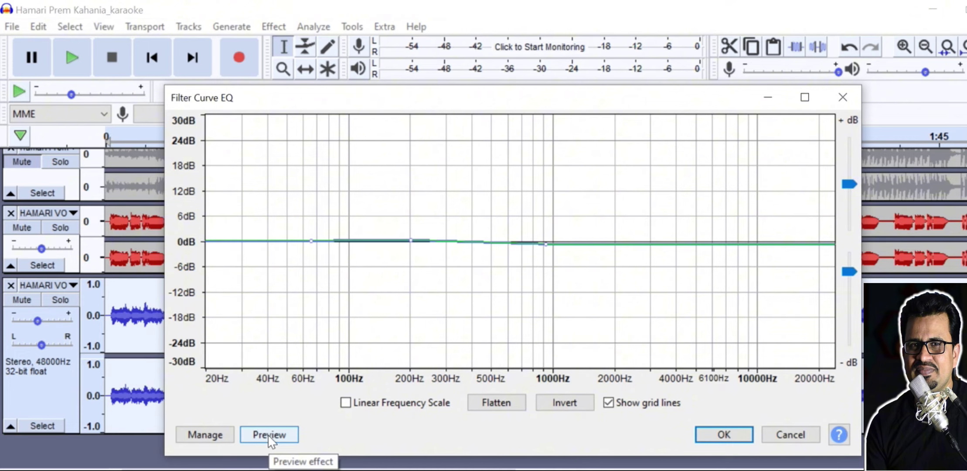
click(267, 434)
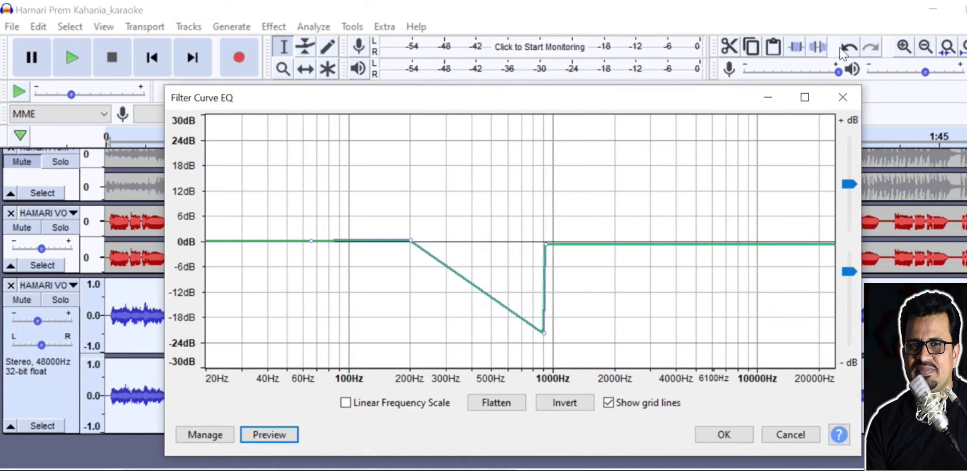
- Raise the curve's mid-range dip to about 0 dB, cut everything below about 200 Hz, then preview and apply the EQ
drag(543, 333, 514, 243)
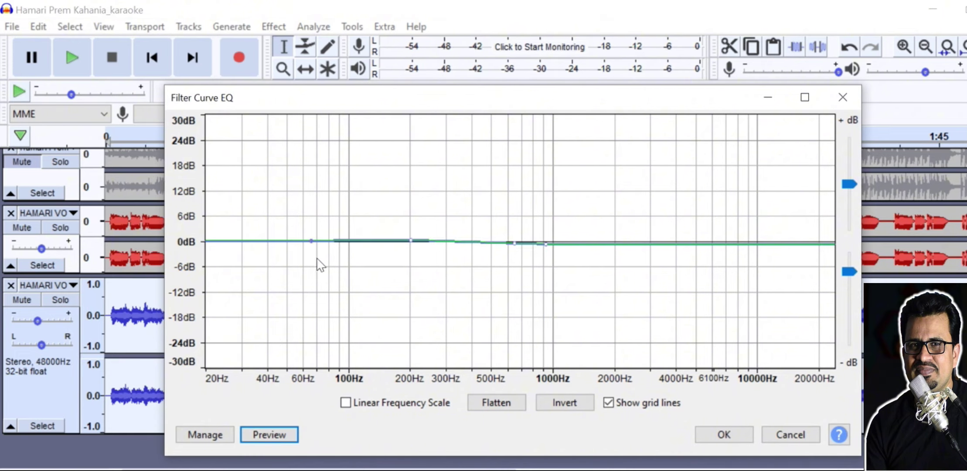
drag(320, 263, 409, 380)
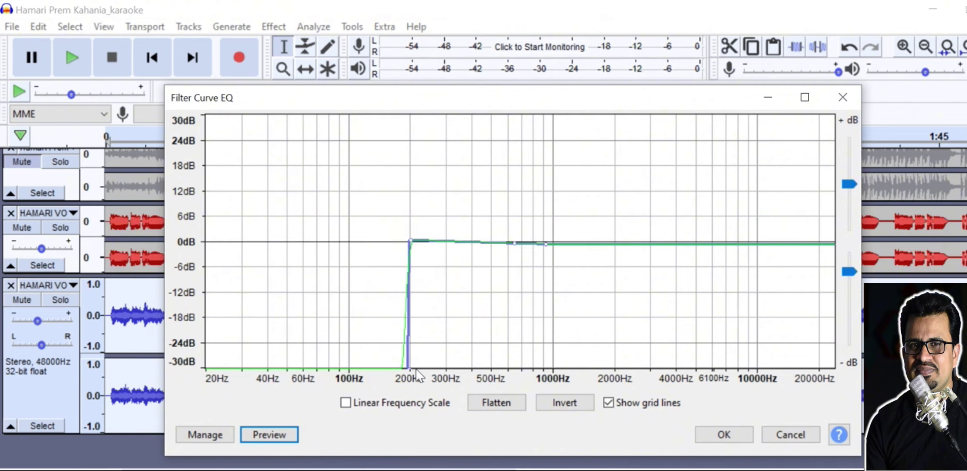
click(265, 435)
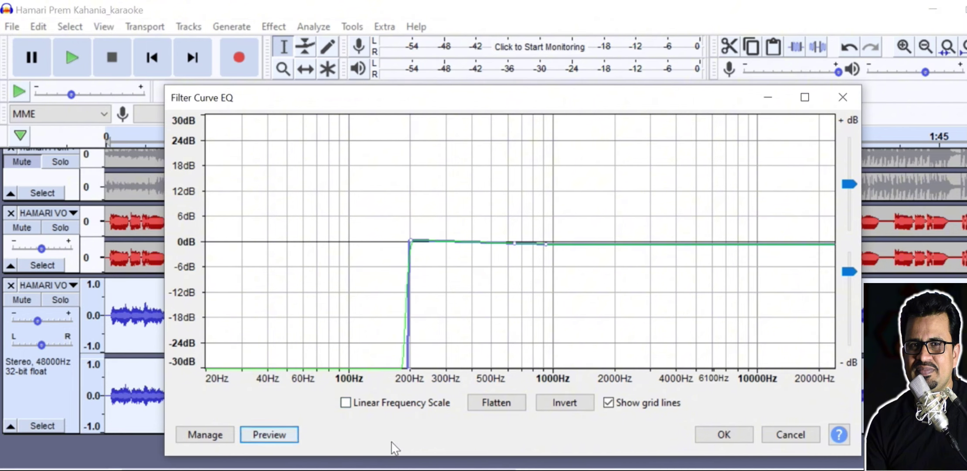
click(713, 436)
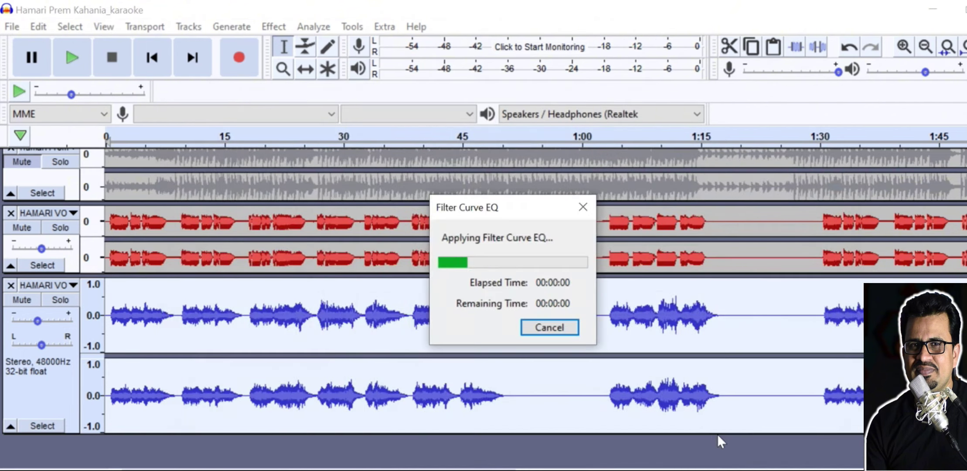
- Play the original and reverb vocal tracks together from the start of the singing
scroll(372, 333, up, 1)
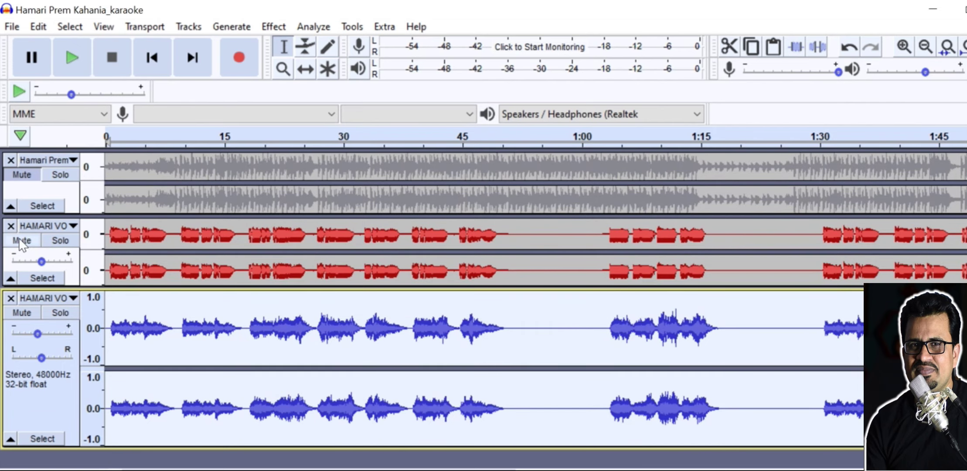
click(113, 252)
click(77, 64)
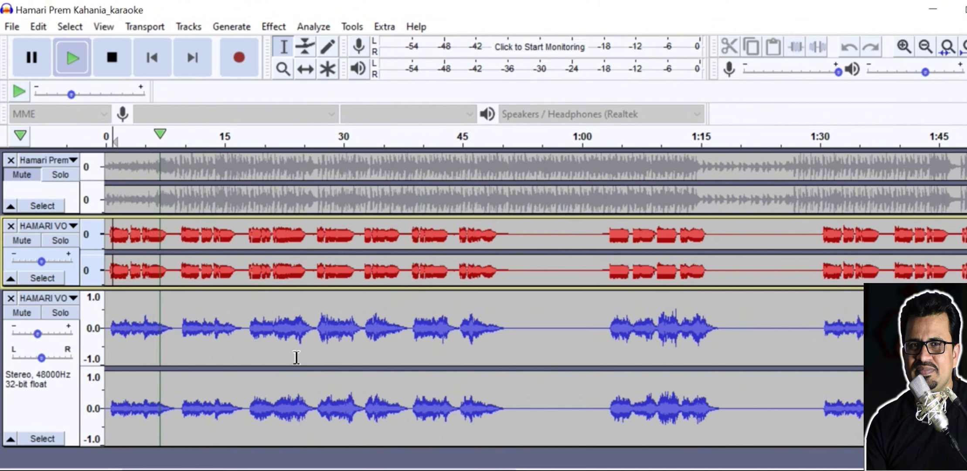
- Replay the vocals with the reverb track muted, unmute it during playback to compare, and stop playback
click(112, 60)
click(21, 313)
click(71, 57)
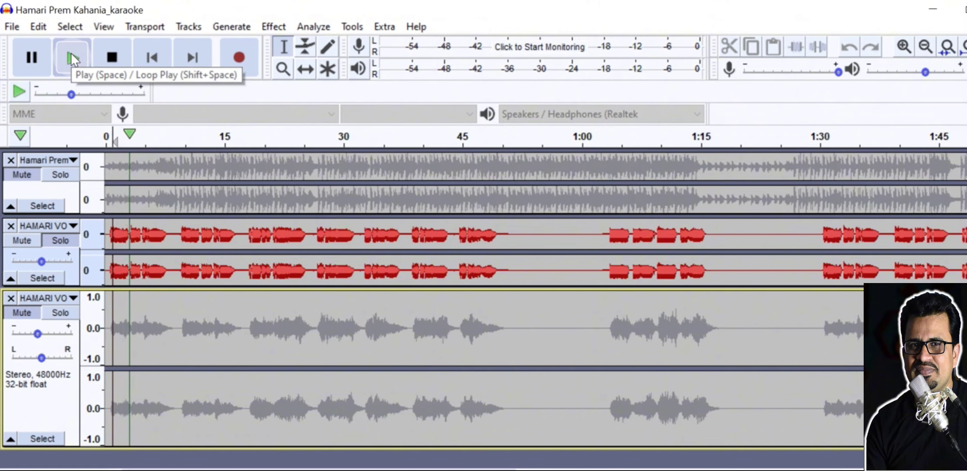
click(23, 312)
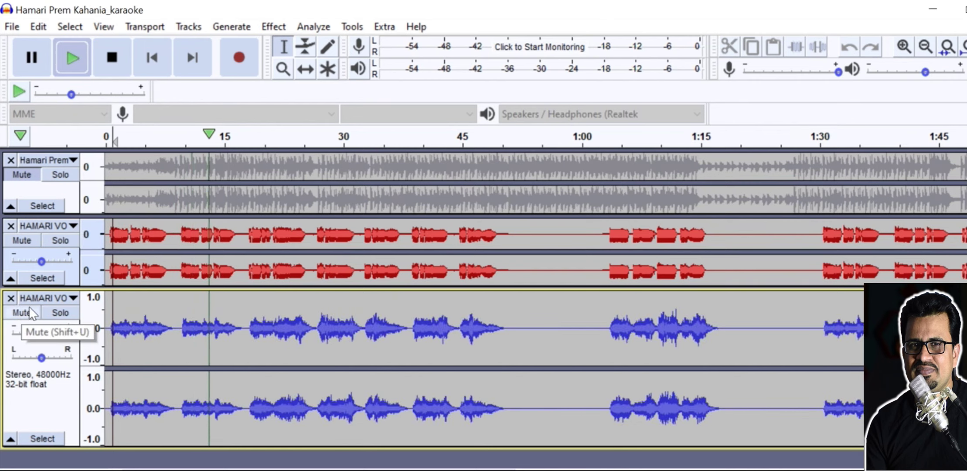
click(113, 64)
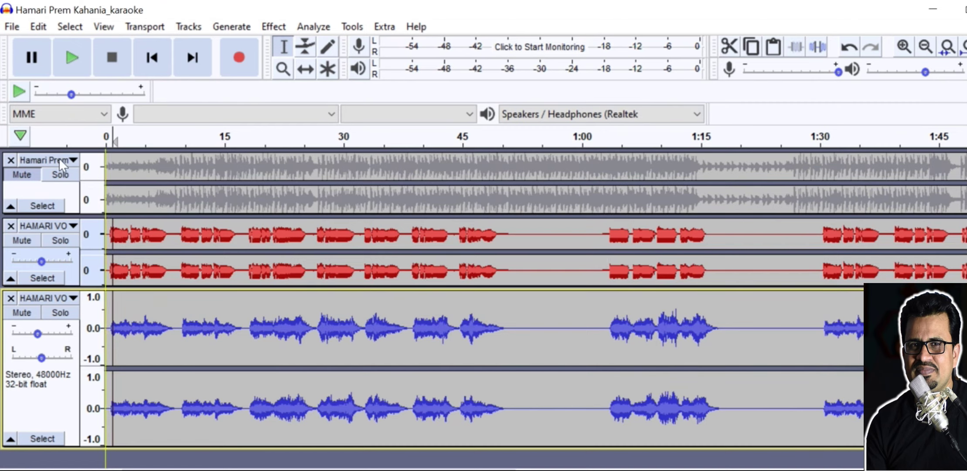
- Unmute the karaoke music track
click(44, 187)
scroll(406, 296, down, 1)
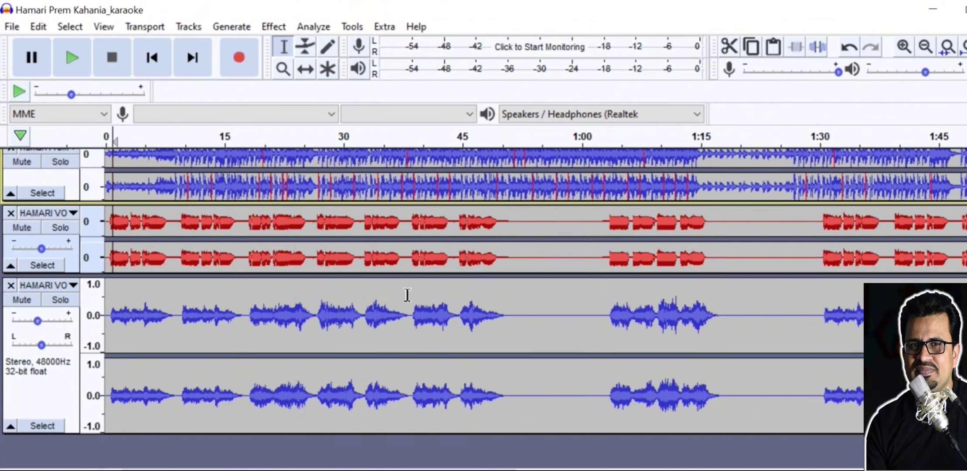
scroll(406, 295, up, 1)
- Select the karaoke track and both vocal tracks, and mix and render them together
click(64, 411)
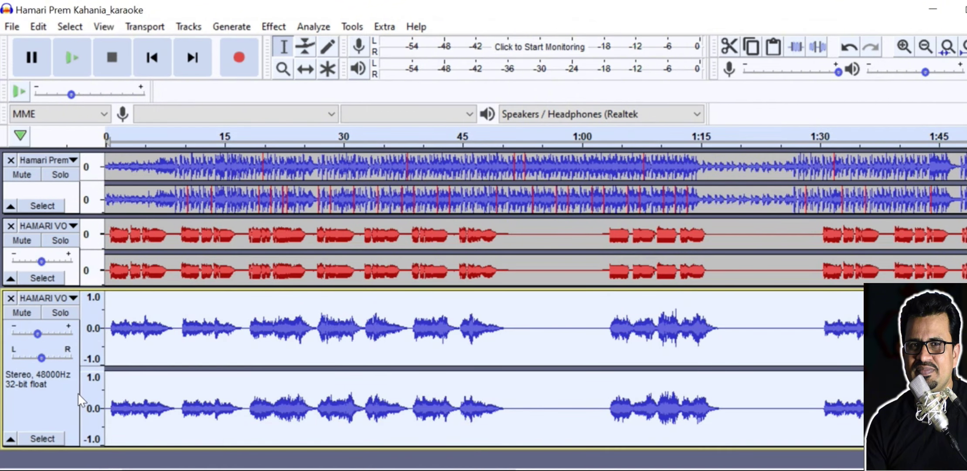
key(ctrl+a)
click(197, 27)
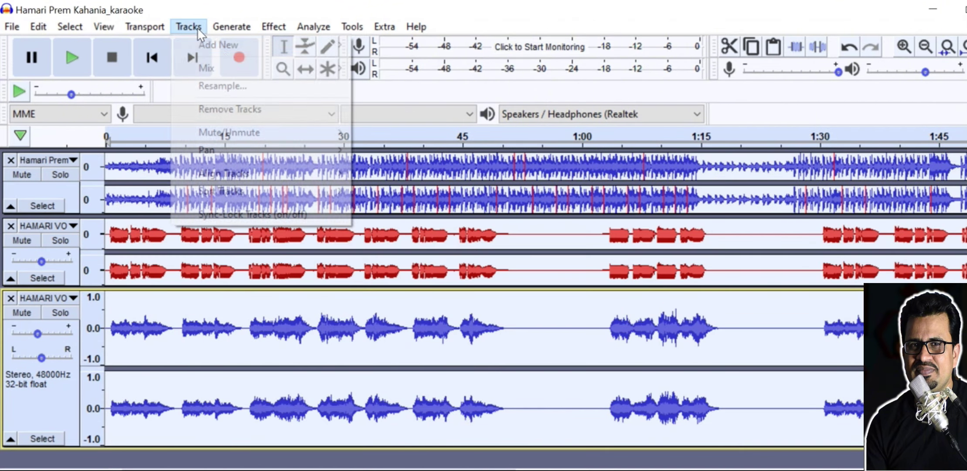
mouse_move(290, 69)
click(455, 92)
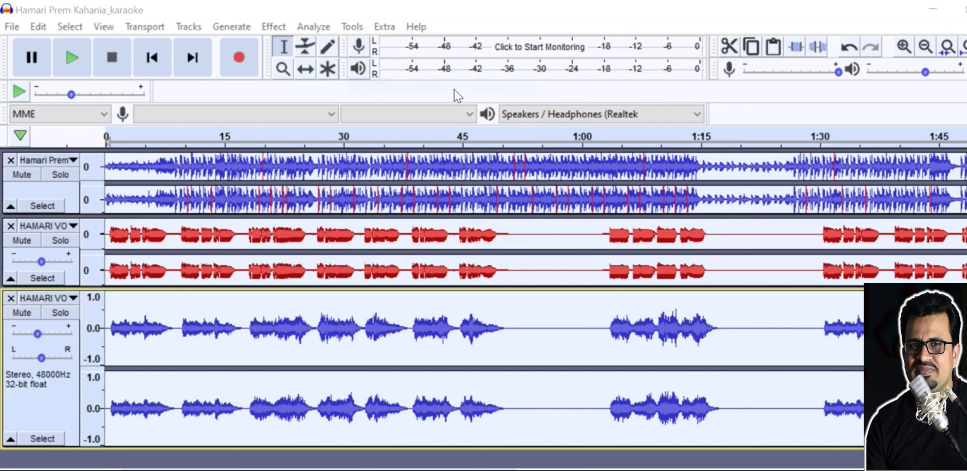